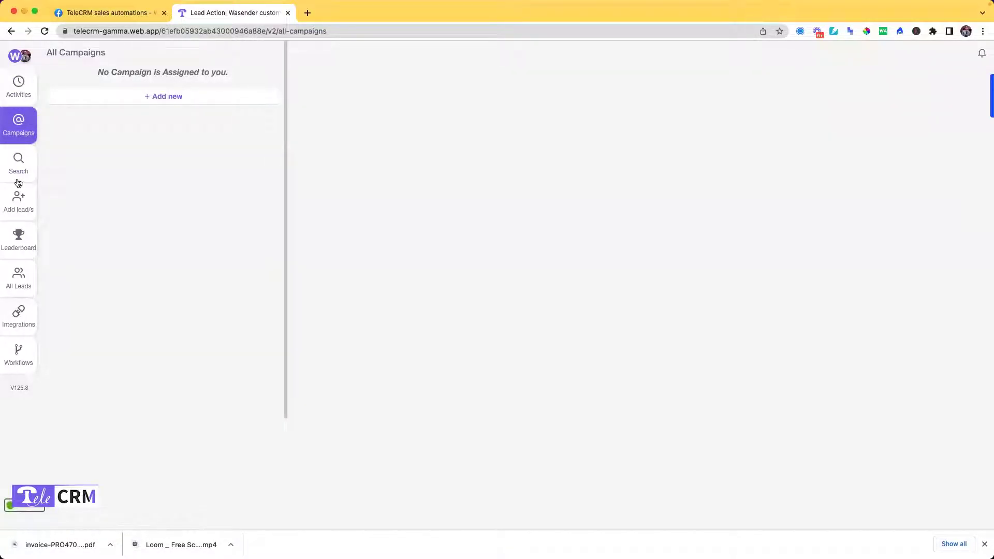
# Step: Go to TeleCRM's Integrations page listing Facebook, WhatsApp Cloud API, Email and Shopify connectors
pyautogui.click(28, 318)
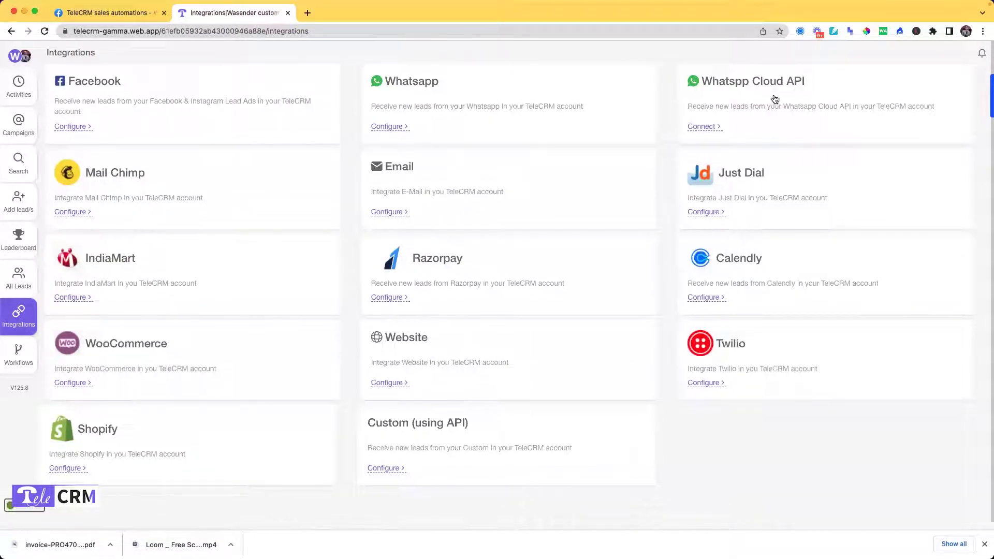
# Step: Add a new WhatsApp Cloud API connection, showing the empty Business ID and Access Token fields
pyautogui.click(704, 127)
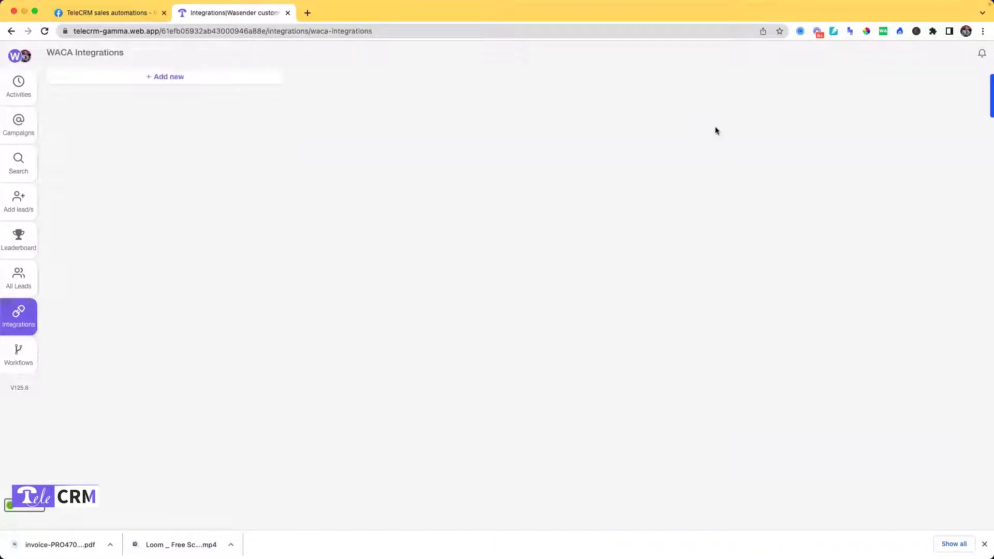
pyautogui.click(161, 77)
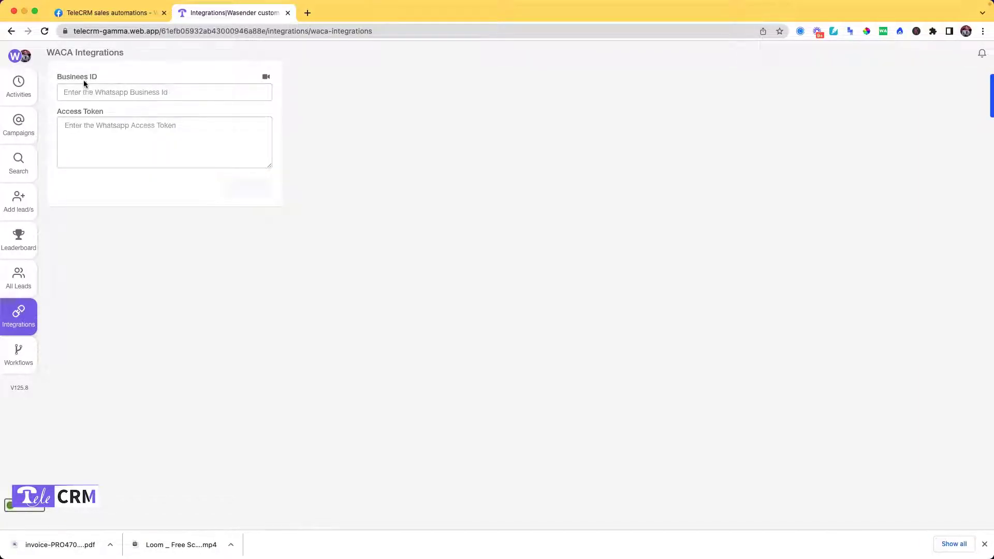
pyautogui.moveTo(95, 78); pyautogui.dragTo(56, 79)
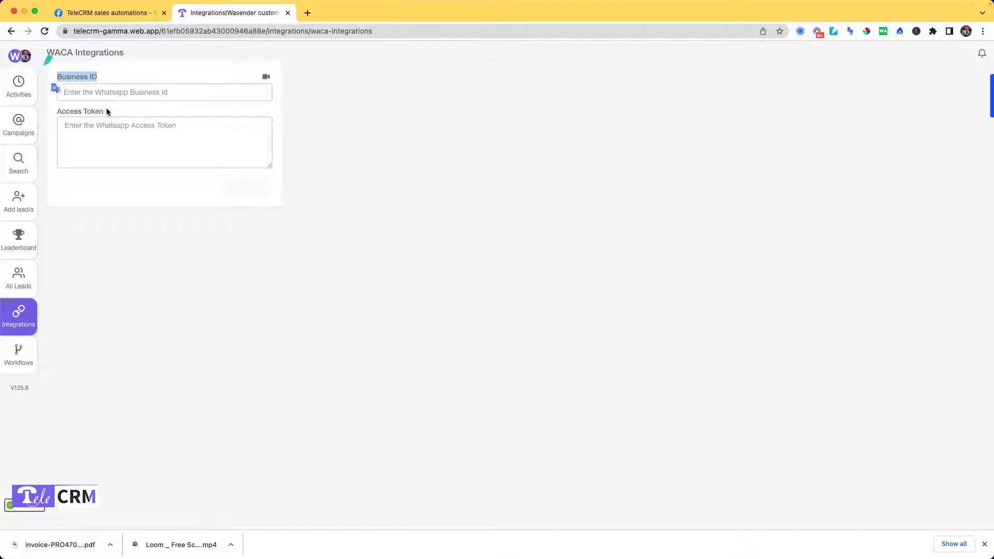
pyautogui.moveTo(106, 112); pyautogui.dragTo(57, 110)
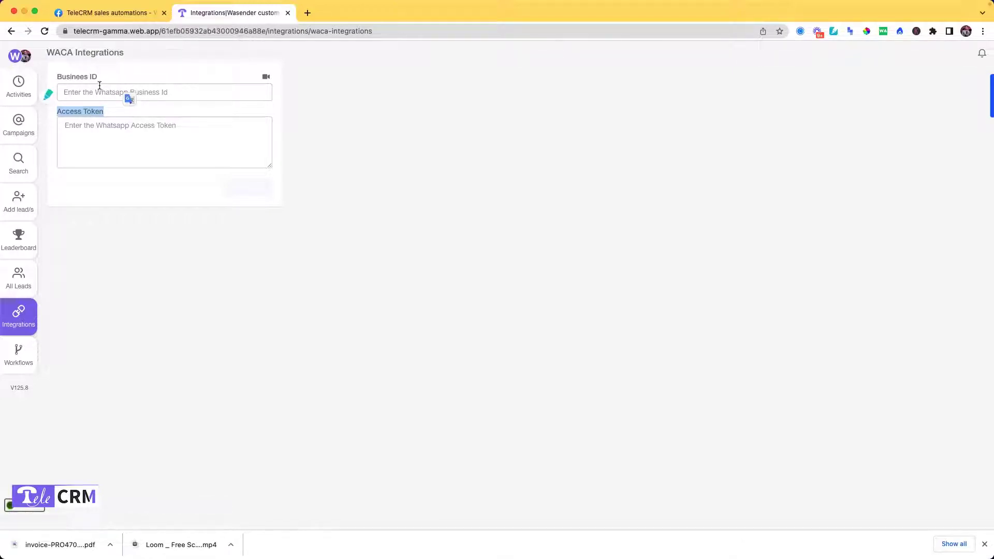
# Step: Copy the WhatsApp Business Account ID from Meta's Getting Started page into TeleCRM's Business ID field
pyautogui.click(116, 14)
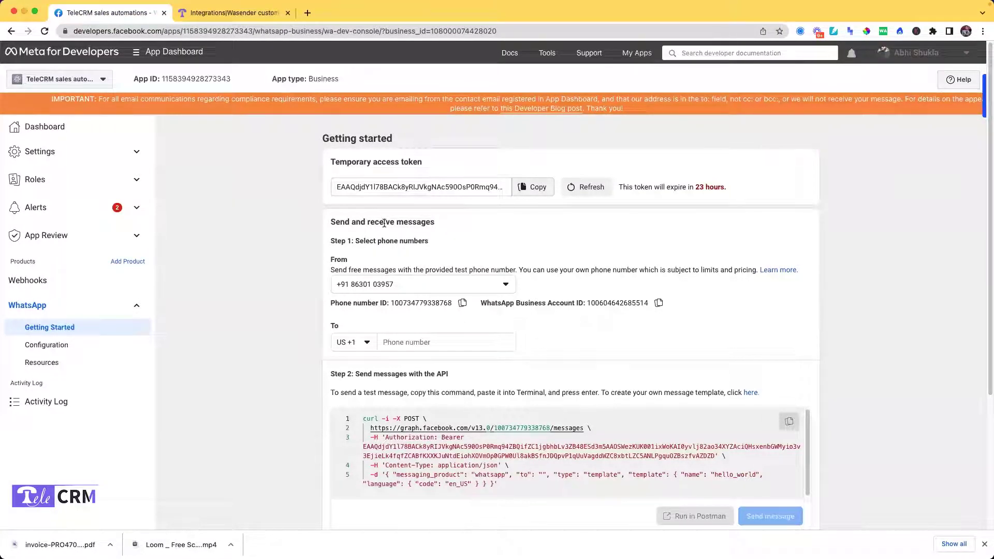
pyautogui.scroll(-1, 423, 269)
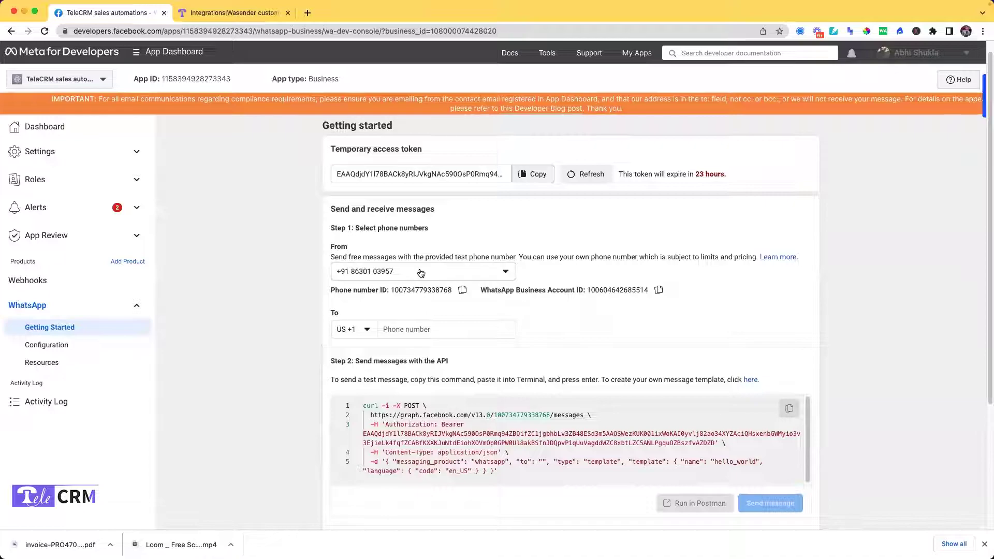
pyautogui.click(659, 290)
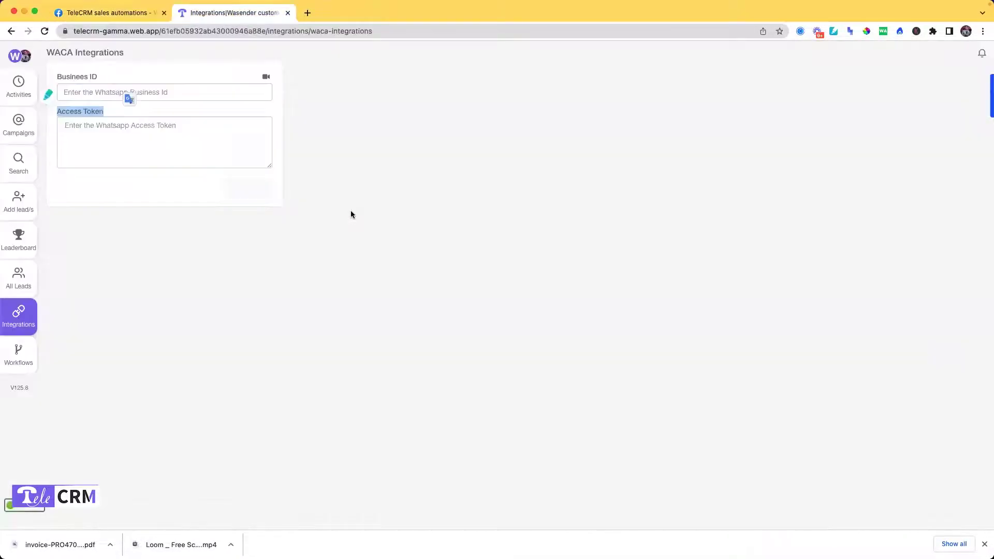
pyautogui.hotkey('ctrl', 'Tab')
pyautogui.click(117, 91)
pyautogui.press('super+v')
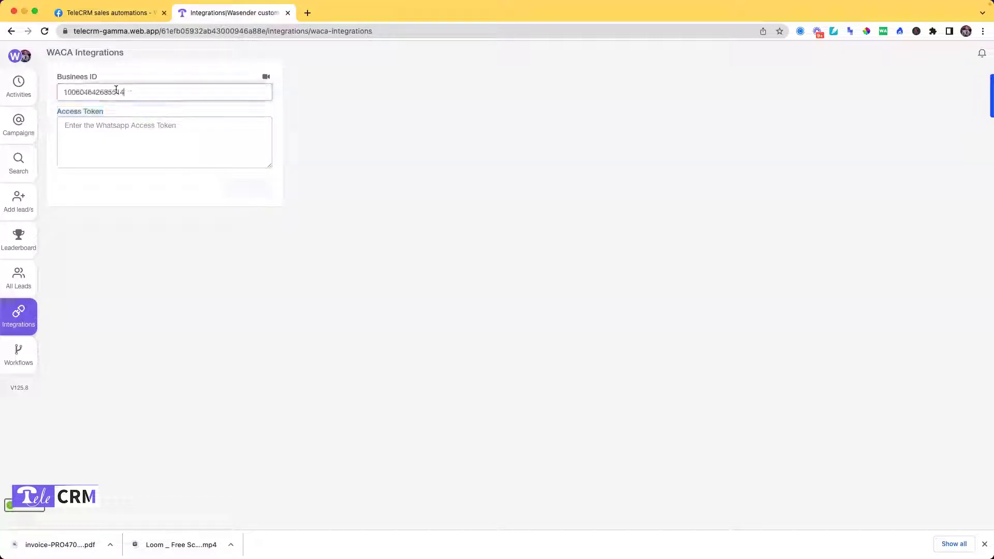
pyautogui.click(133, 16)
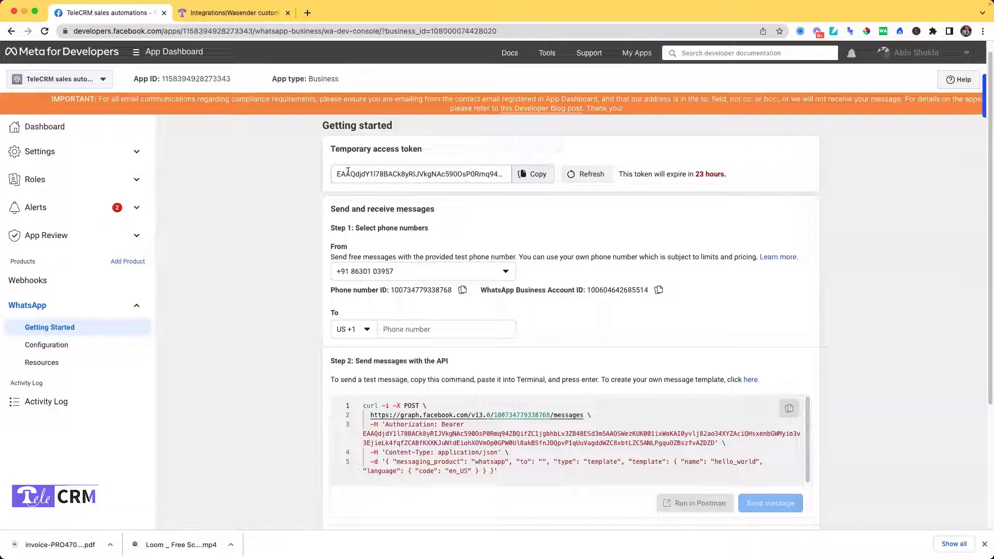
pyautogui.moveTo(338, 174); pyautogui.dragTo(517, 176)
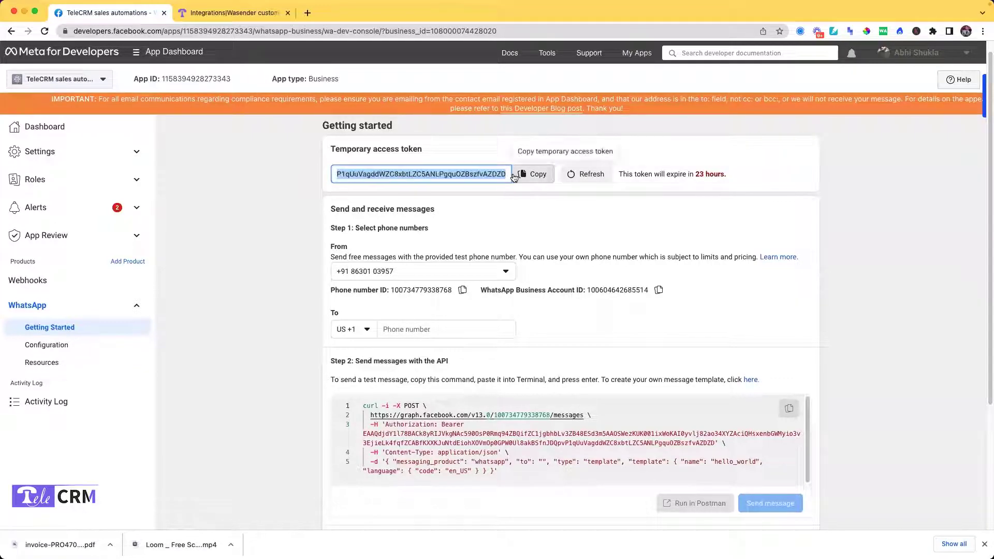
pyautogui.click(526, 176)
pyautogui.moveTo(330, 149); pyautogui.dragTo(423, 146)
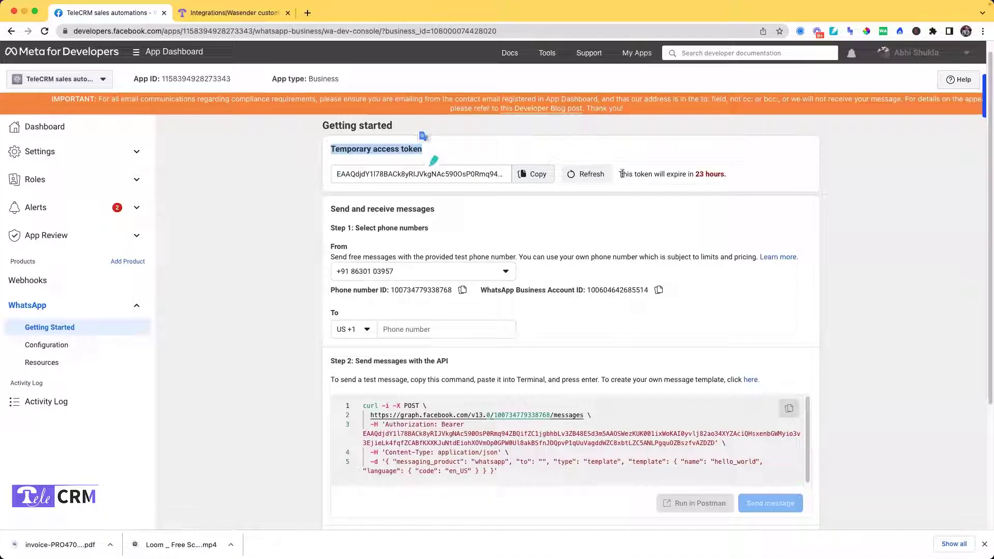
pyautogui.click(730, 171)
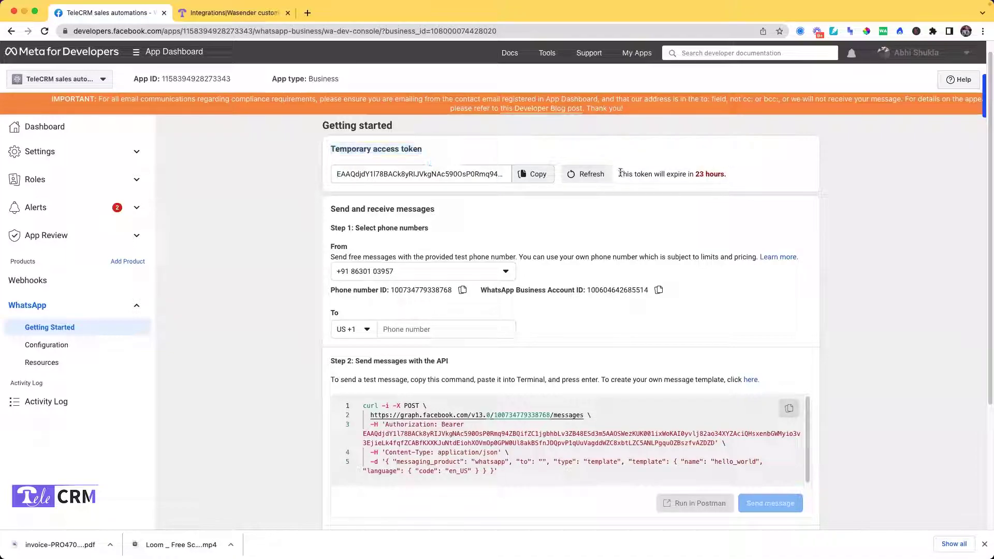
pyautogui.tripleClick(727, 175)
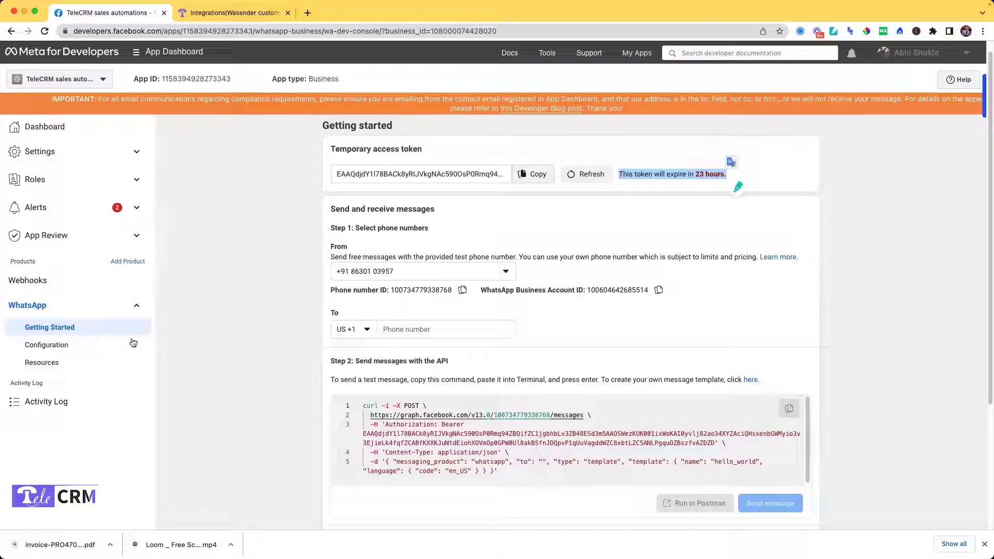
# Step: Open WhatsApp Configuration's permanent-token guide and find the System User access token requirement
pyautogui.click(63, 348)
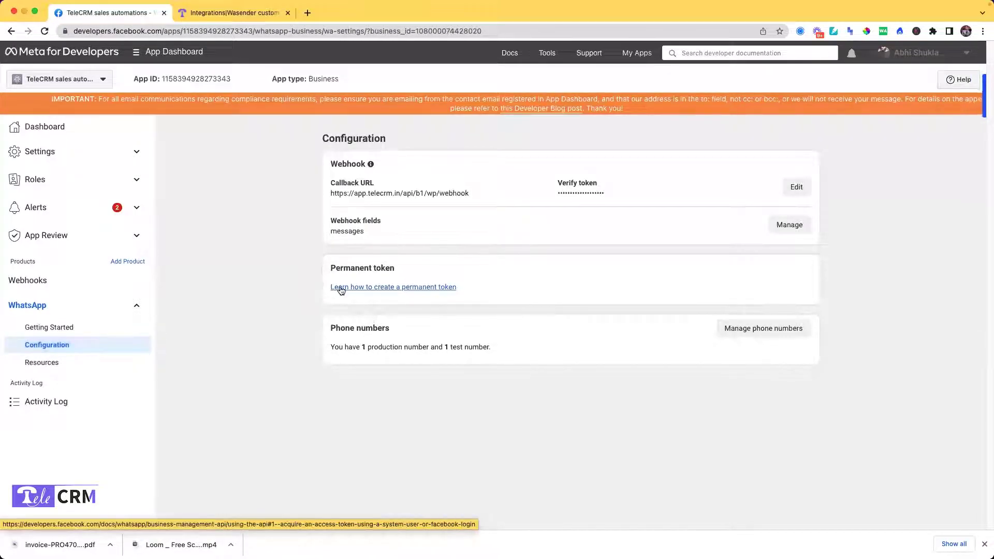
pyautogui.click(384, 290)
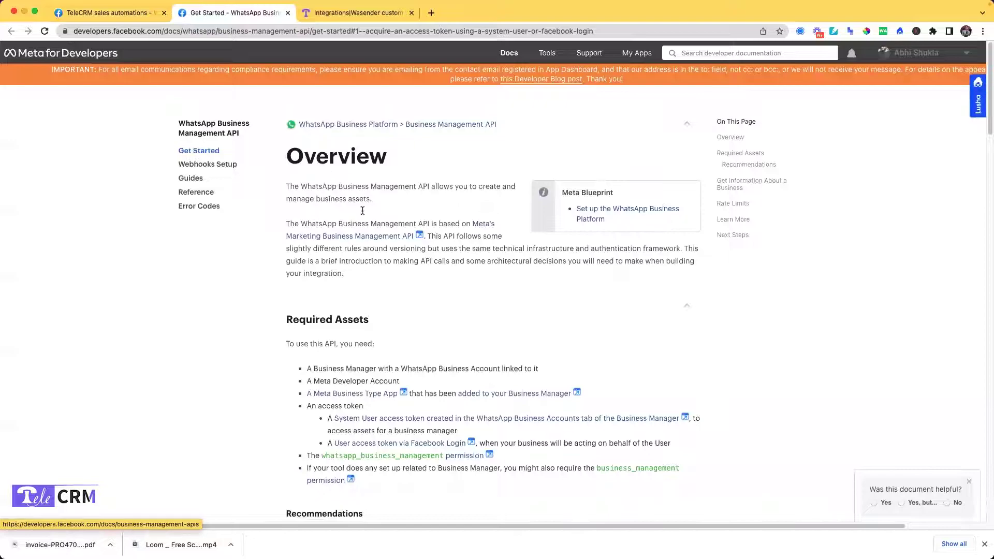
pyautogui.scroll(-2, 394, 173)
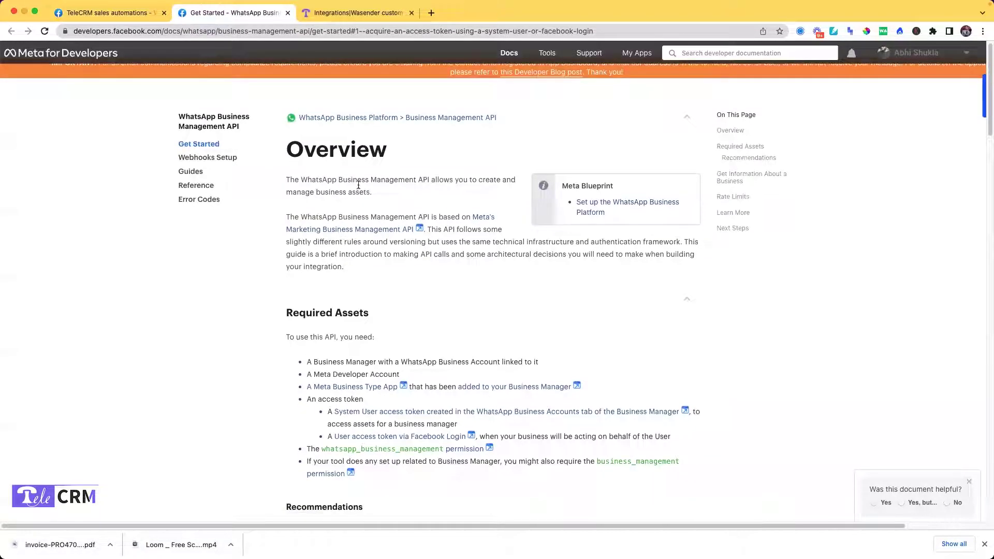
pyautogui.scroll(-3, 374, 167)
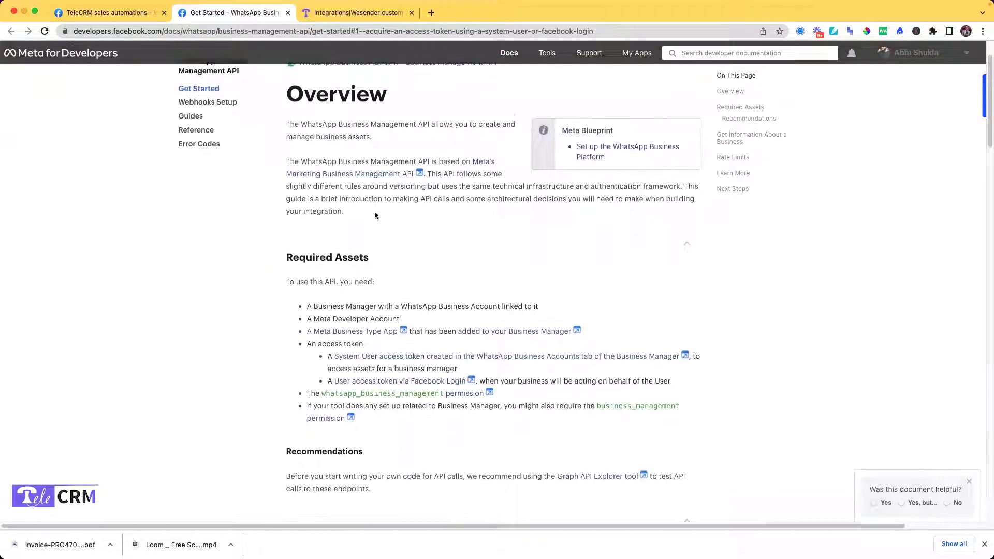
pyautogui.scroll(-1, 377, 290)
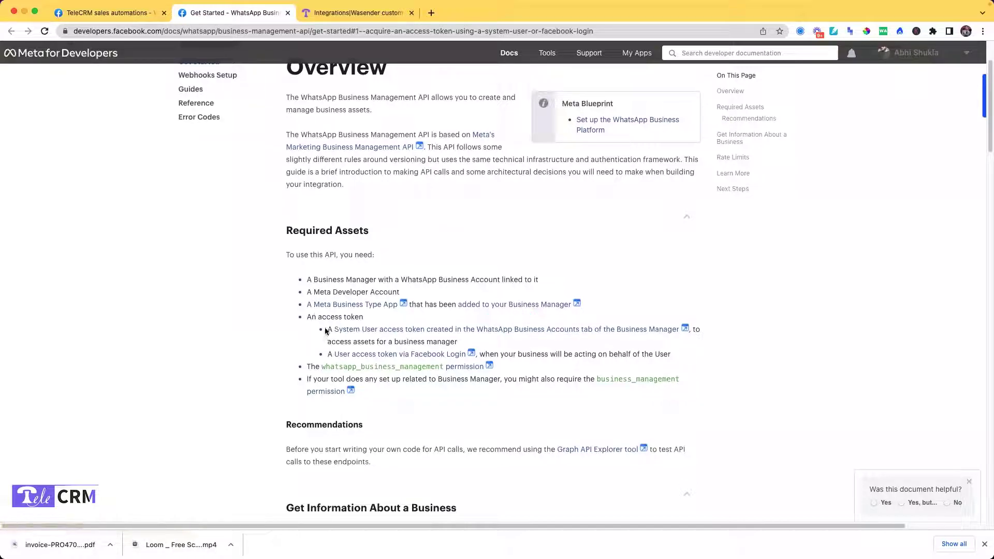
pyautogui.moveTo(328, 330); pyautogui.dragTo(680, 330)
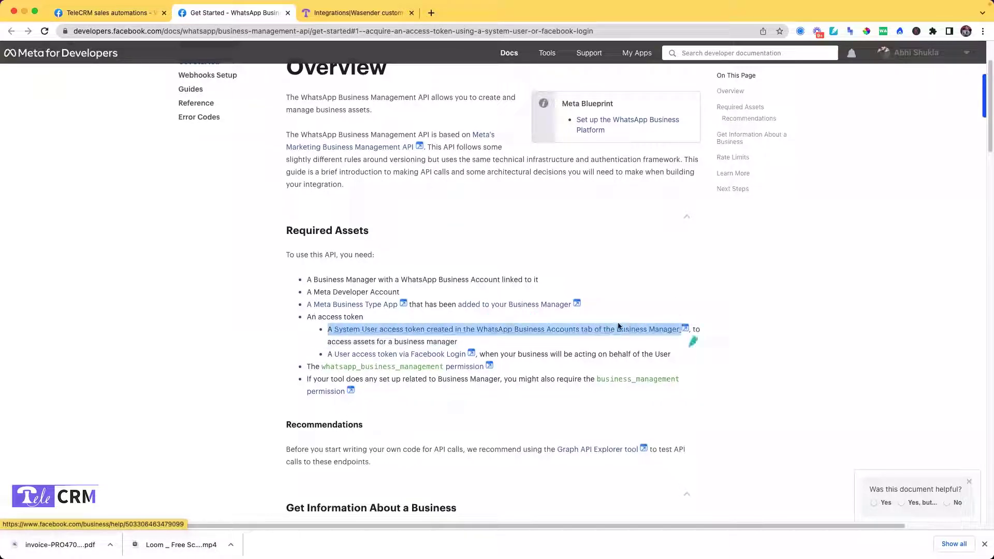
# Step: Follow the System User access token instructions to the add-system-user steps and their Business Settings link
pyautogui.click(520, 333)
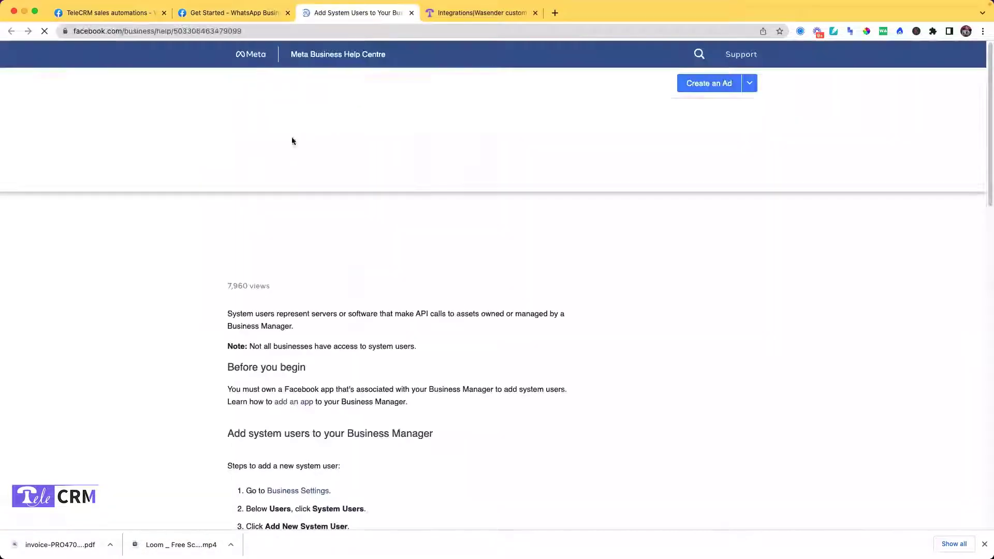
pyautogui.scroll(-1, 330, 266)
pyautogui.scroll(-3, 331, 266)
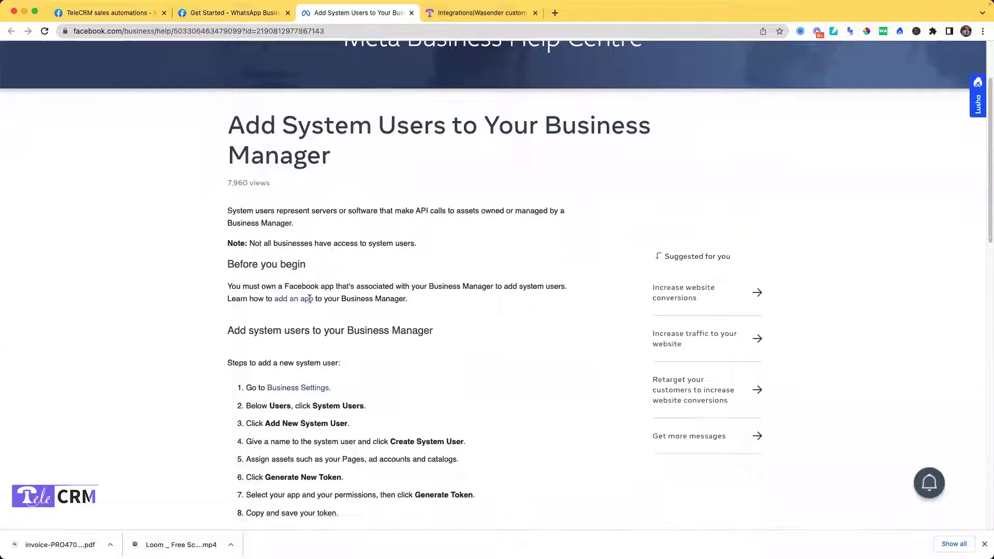
pyautogui.scroll(-1, 274, 308)
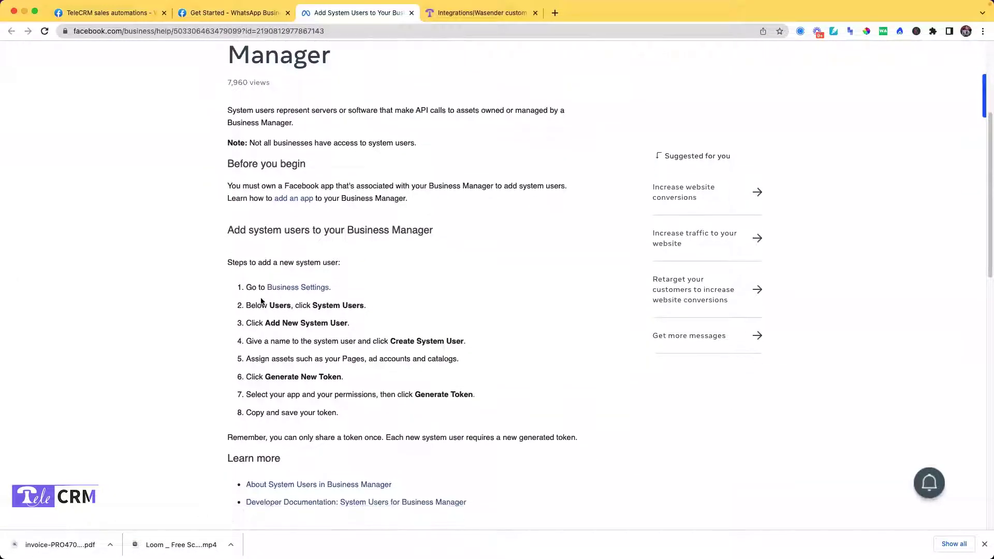
pyautogui.moveTo(246, 287); pyautogui.dragTo(369, 413)
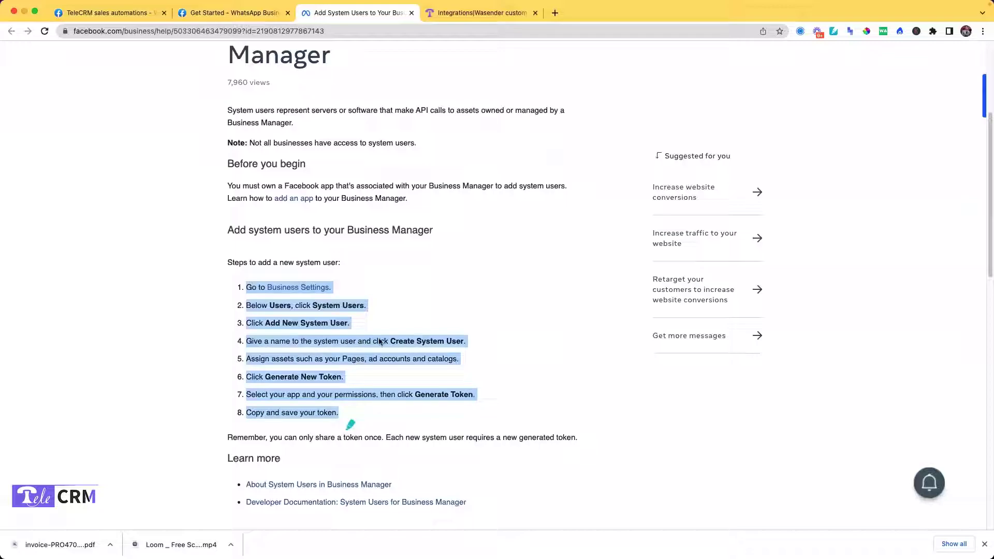
pyautogui.click(405, 310)
pyautogui.scroll(-1, 321, 296)
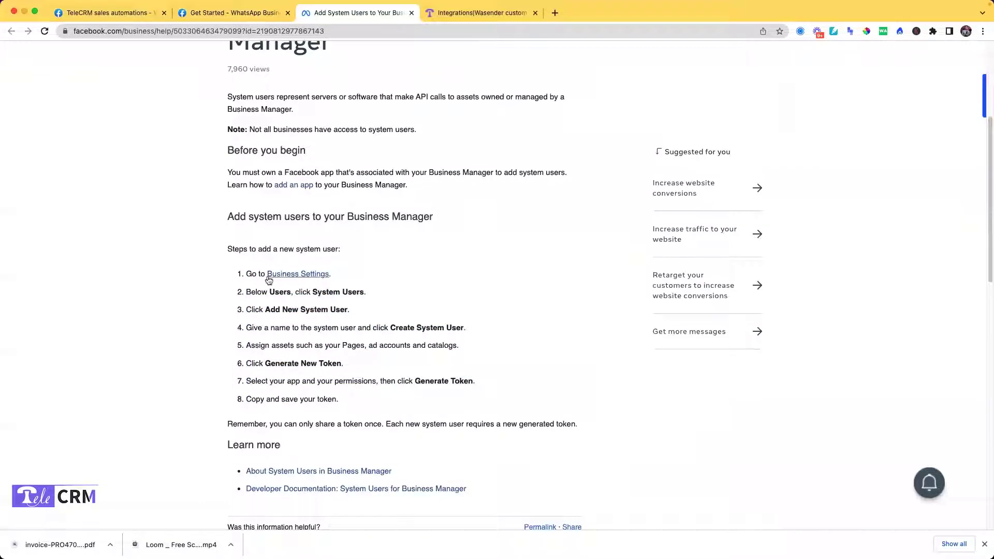
pyautogui.click(290, 275)
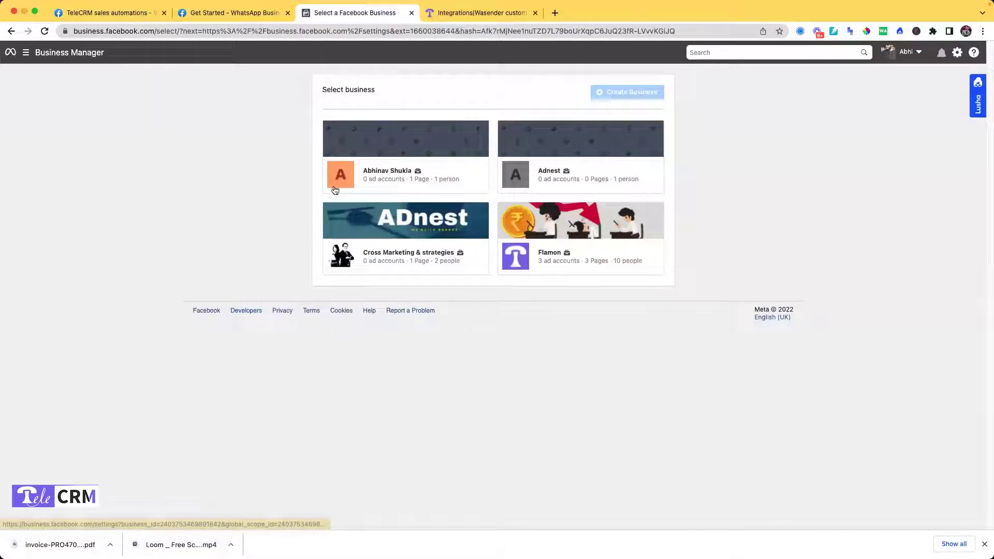
# Step: Choose the Cross Marketing & strategies business and show its System users list
pyautogui.click(409, 235)
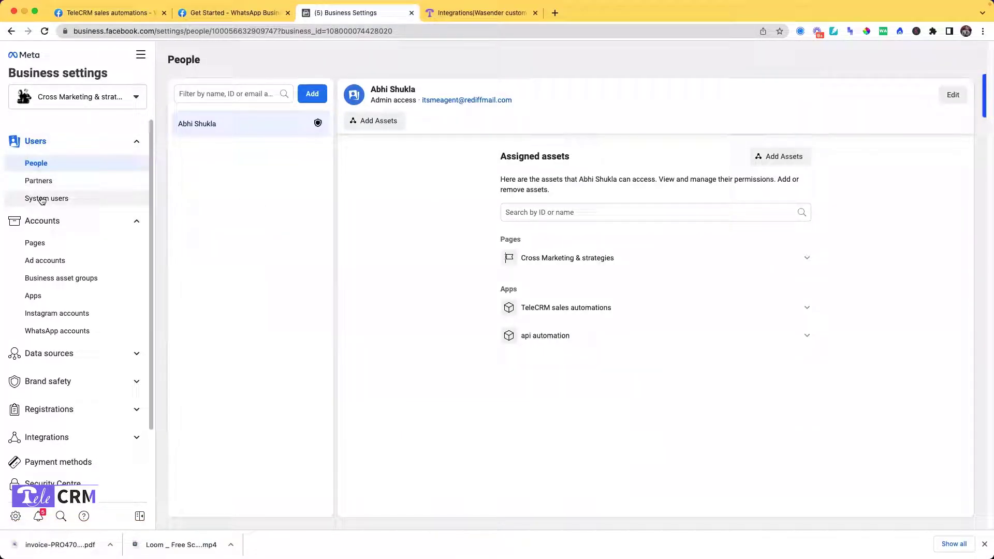
pyautogui.click(77, 201)
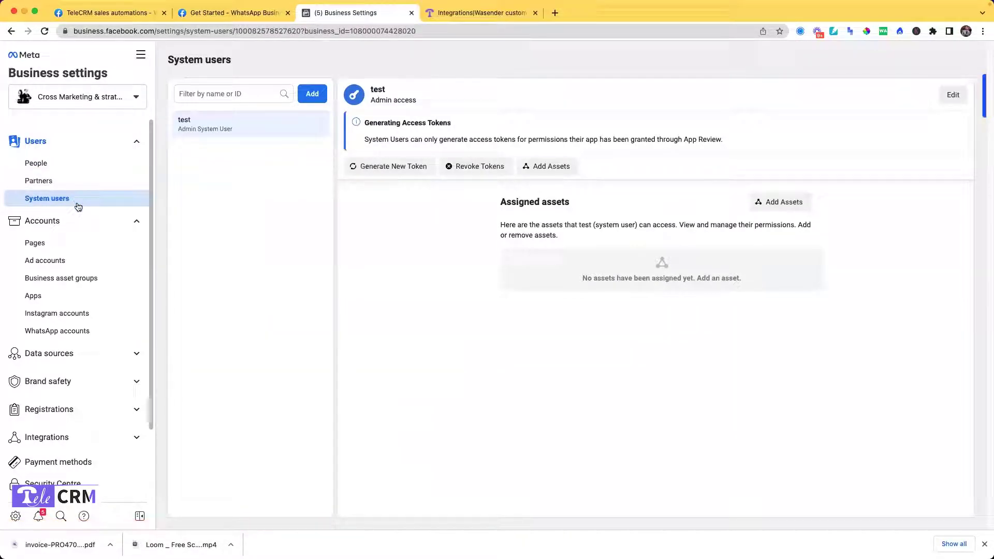
# Step: Add a system user named 'telecrm' with the Employee role
pyautogui.click(309, 96)
pyautogui.click(413, 203)
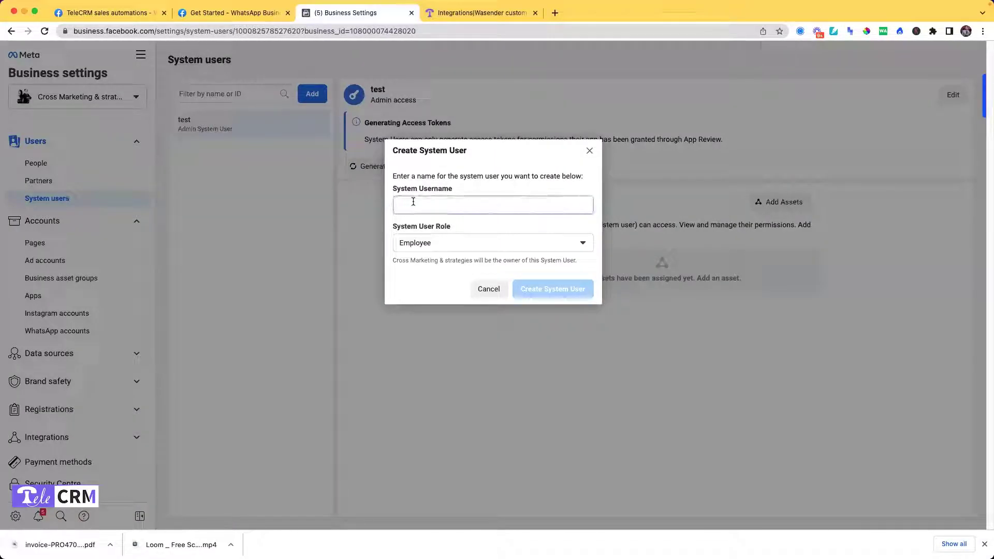
pyautogui.write('tele')
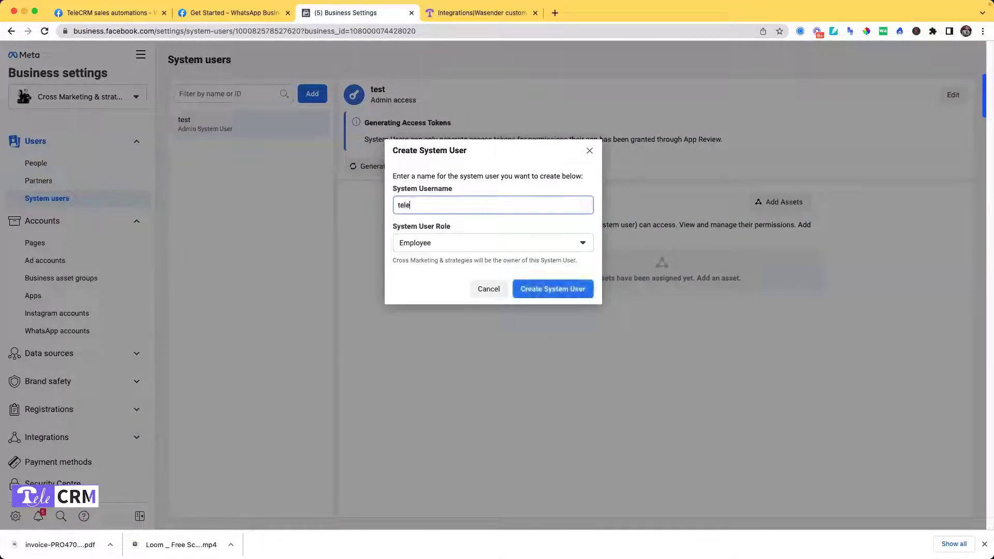
pyautogui.write('crm')
pyautogui.click(425, 243)
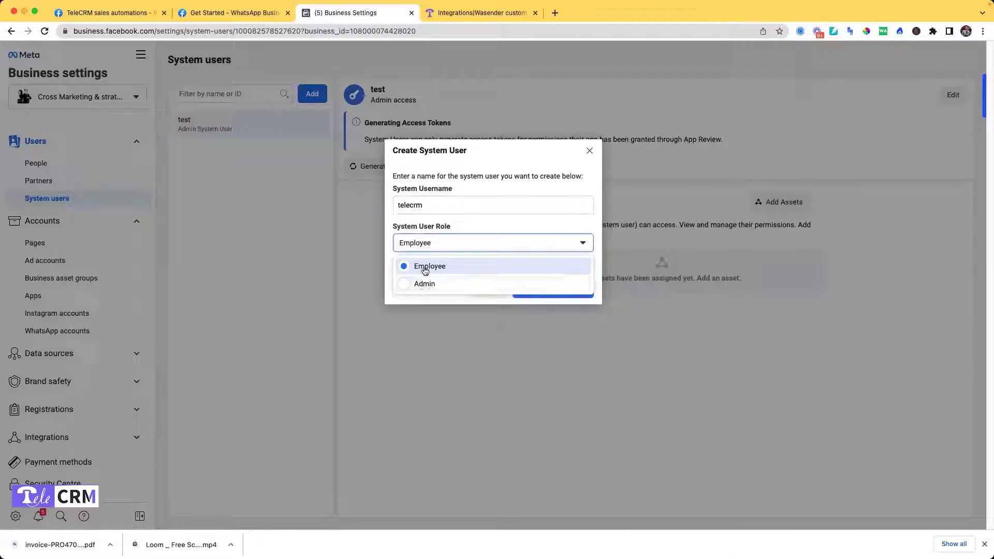
pyautogui.click(422, 244)
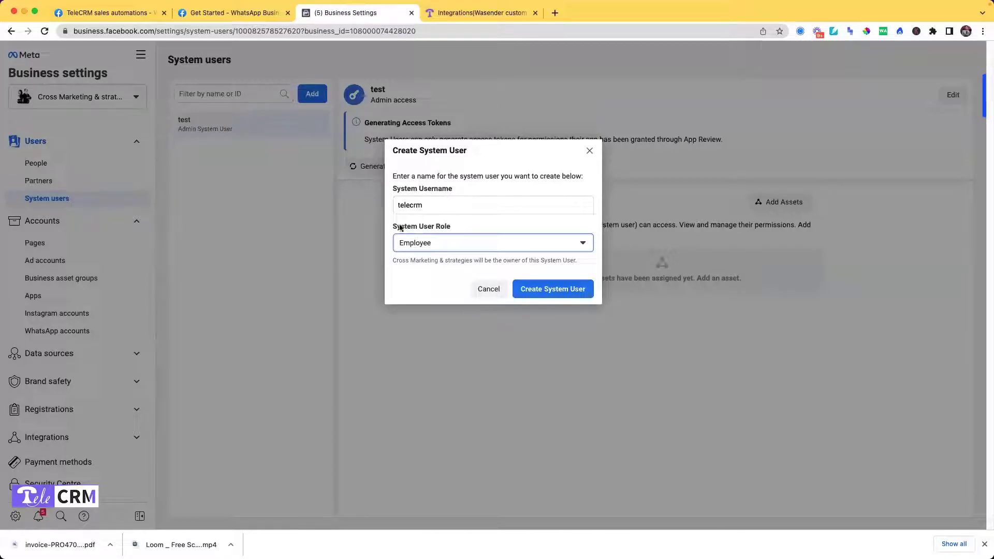
pyautogui.click(417, 249)
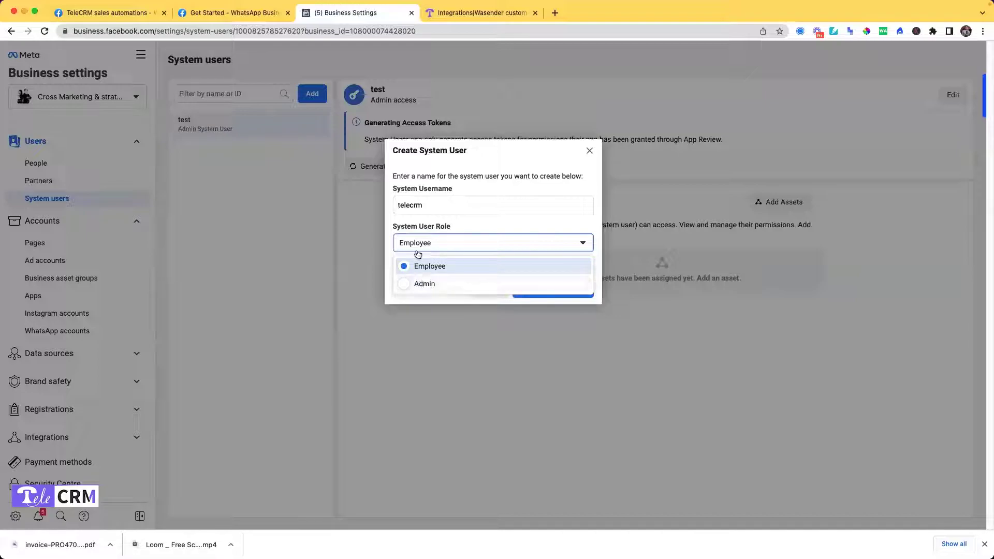
pyautogui.click(422, 253)
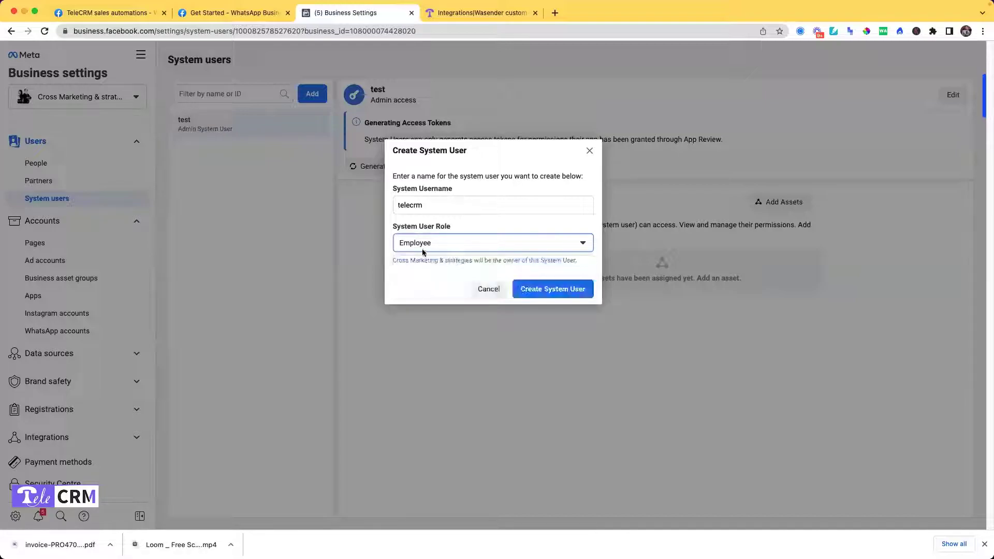
pyautogui.click(537, 294)
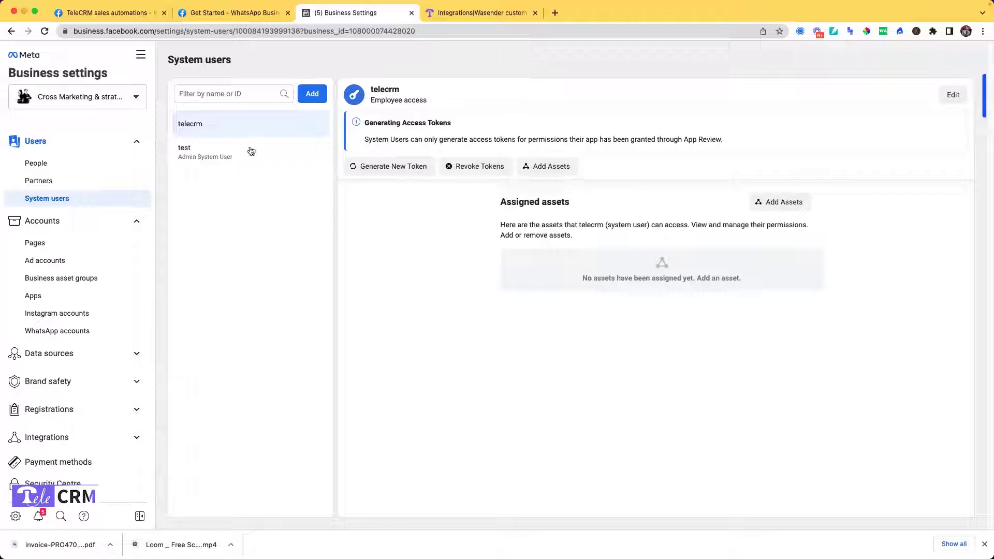
# Step: Assign the Cross Marketing & strategies Page to telecrm with Content access
pyautogui.click(537, 167)
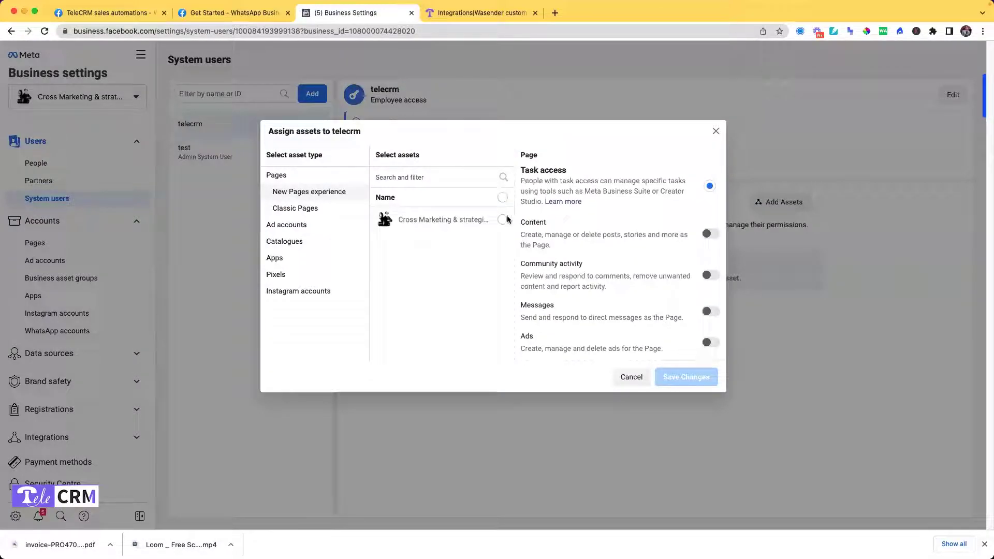
pyautogui.click(503, 220)
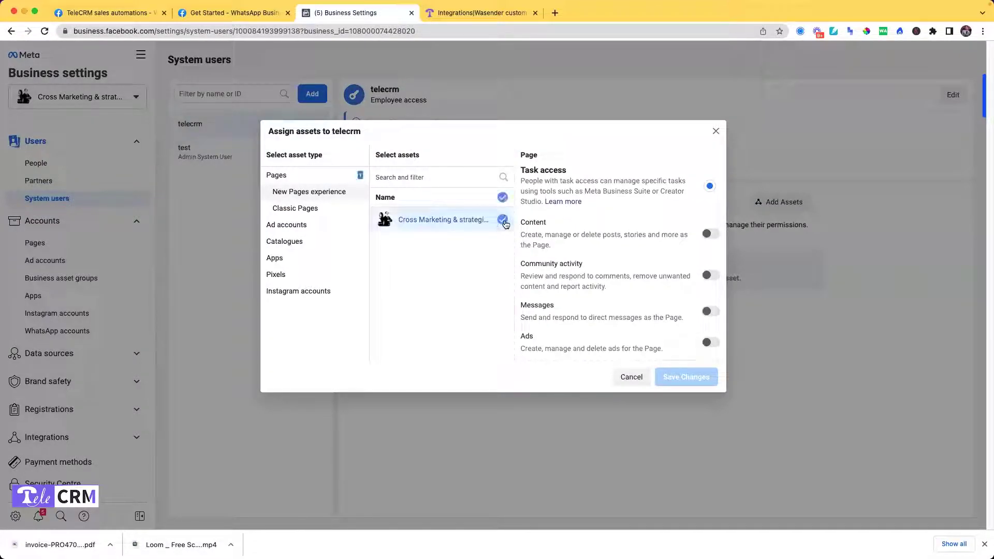
pyautogui.click(711, 234)
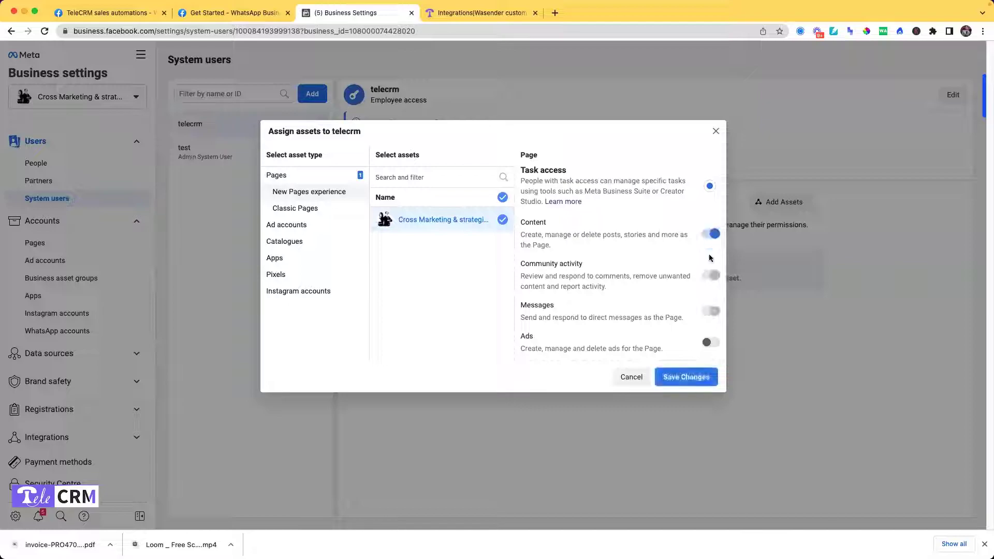
pyautogui.click(291, 258)
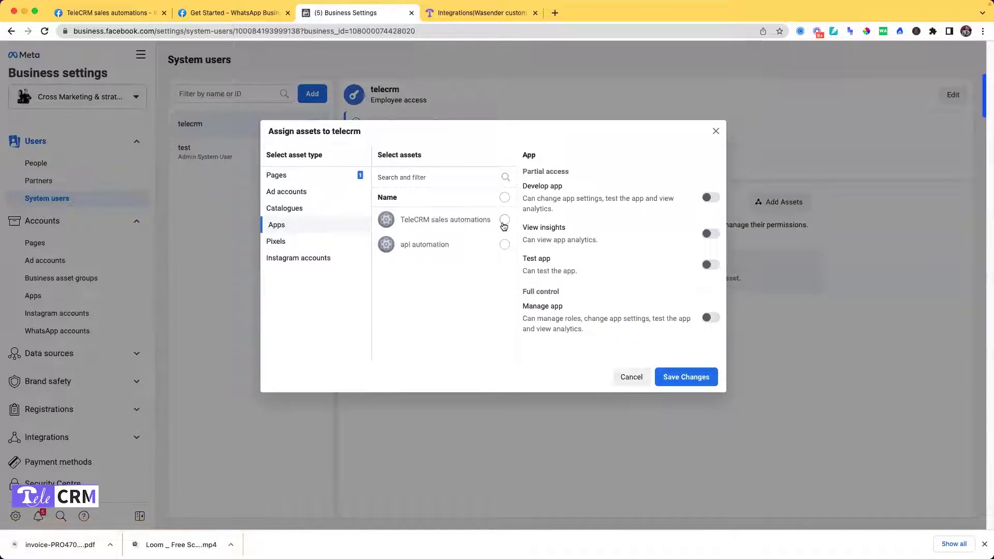
pyautogui.click(504, 222)
pyautogui.click(504, 222)
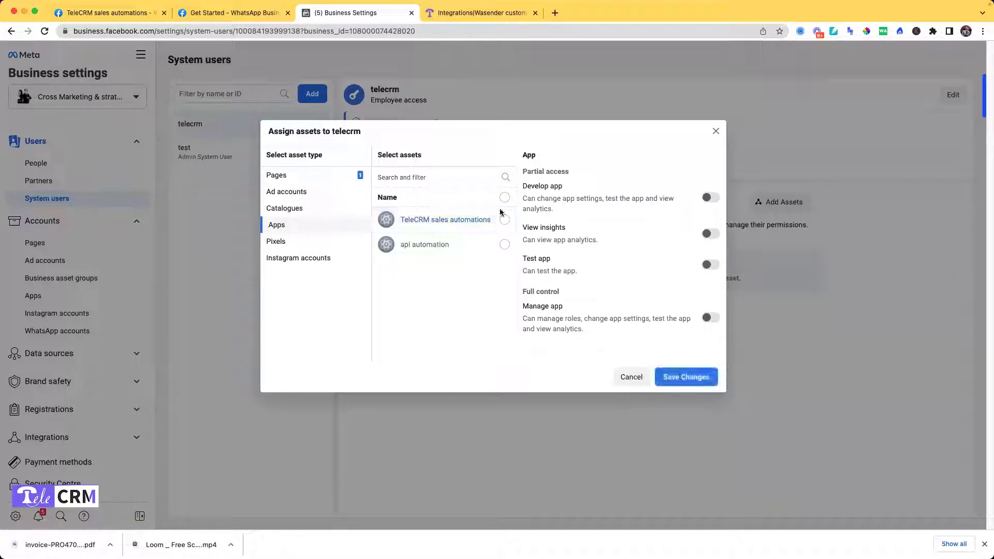
pyautogui.click(684, 377)
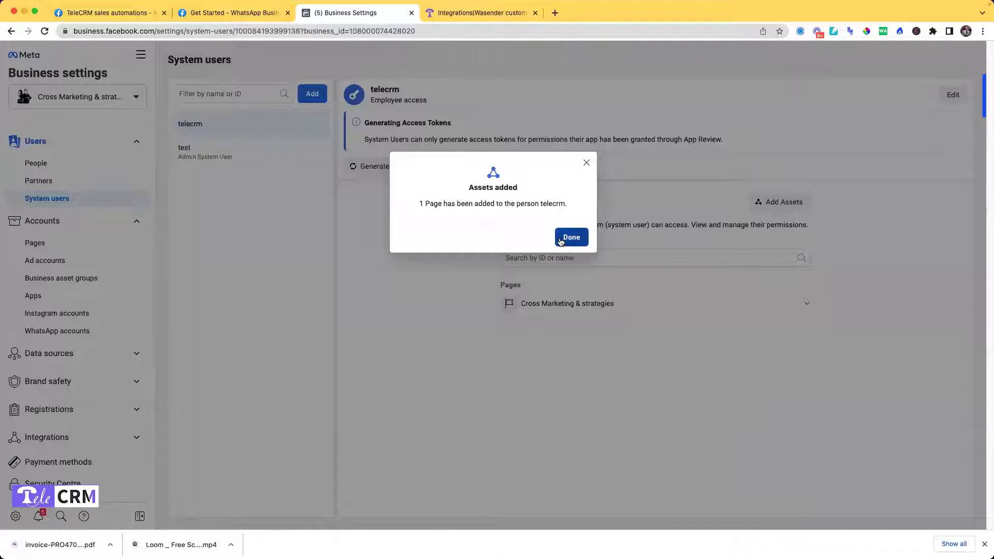
pyautogui.click(570, 237)
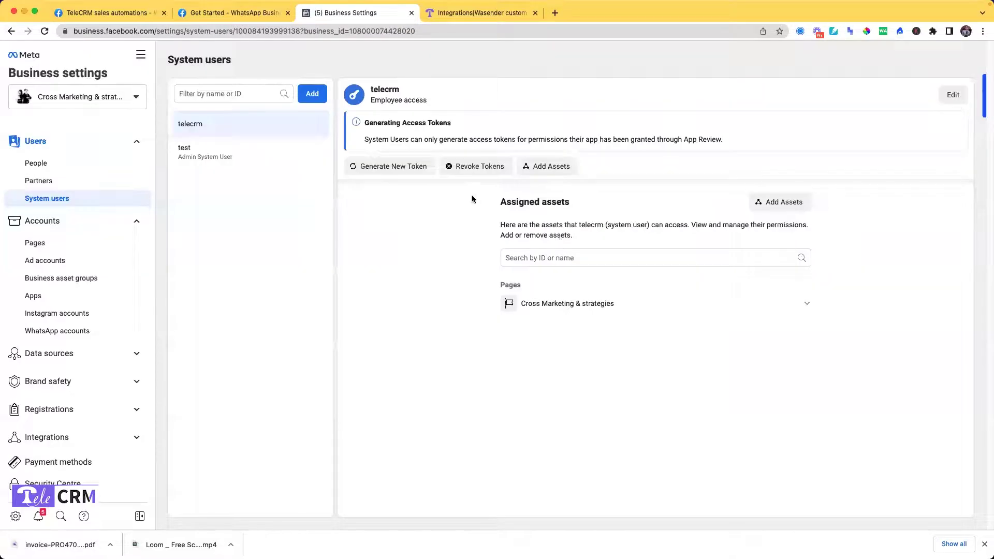
# Step: Assign the TeleCRM sales automations app to telecrm with Develop app access
pyautogui.click(547, 166)
pyautogui.click(317, 256)
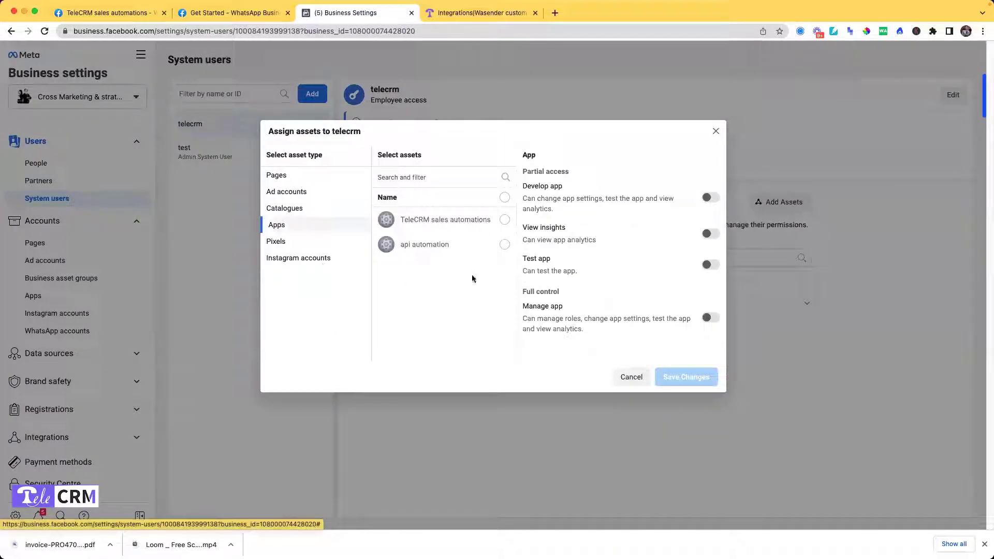
pyautogui.click(488, 214)
pyautogui.click(505, 220)
pyautogui.click(508, 220)
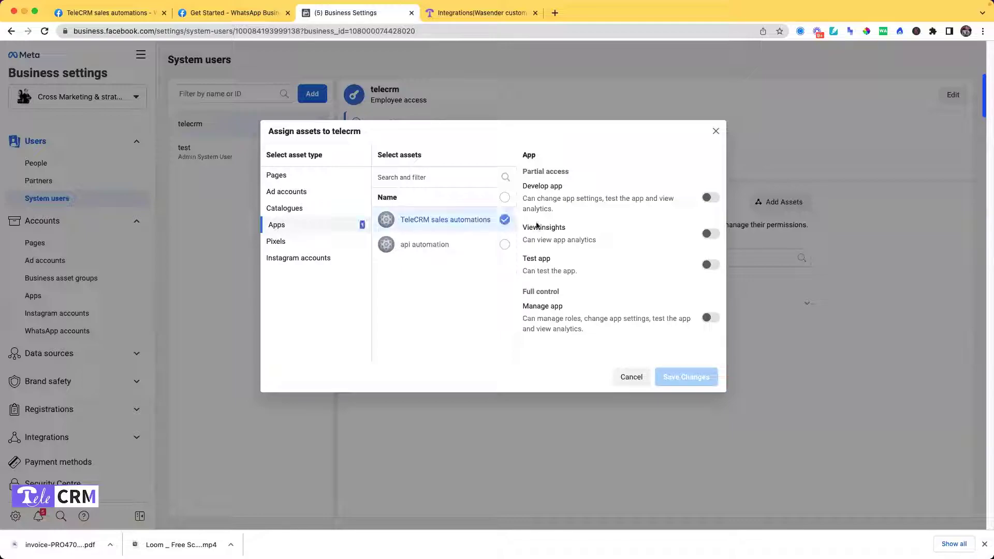
pyautogui.click(717, 197)
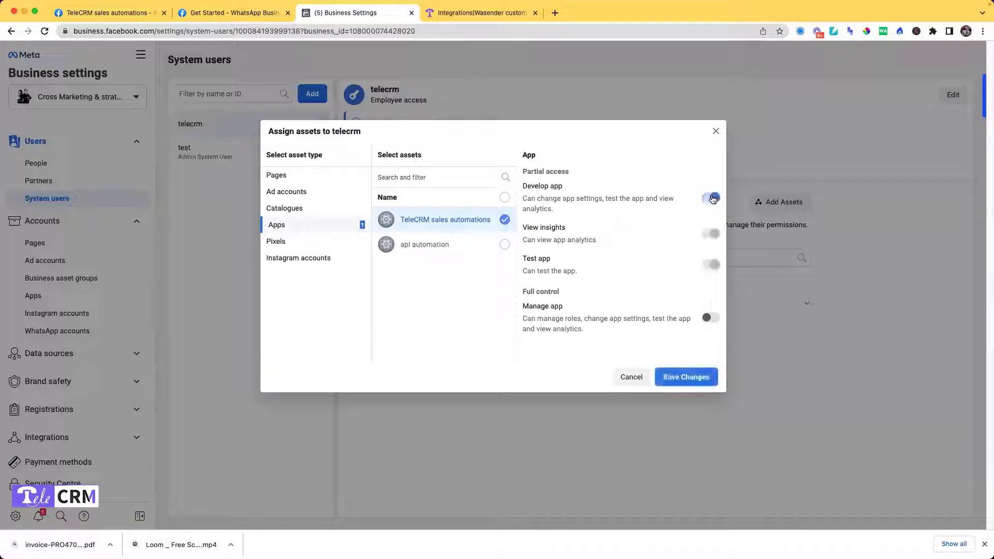
pyautogui.click(672, 378)
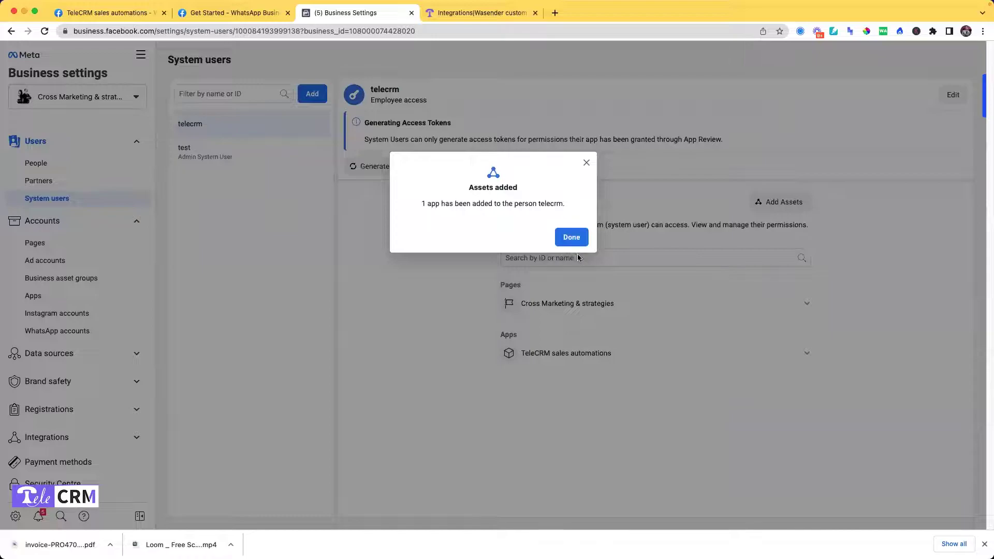
pyautogui.click(571, 238)
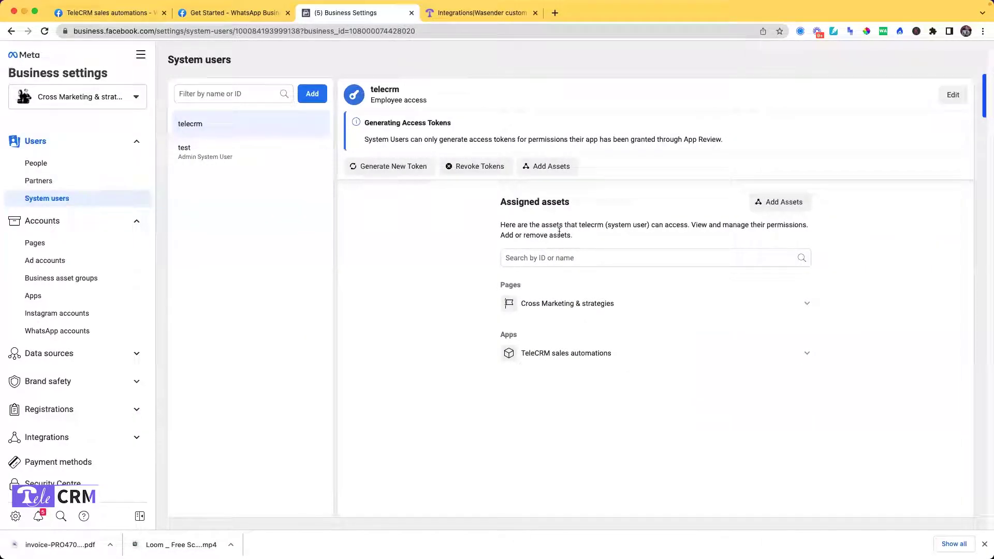
# Step: Begin a new telecrm token for the TeleCRM sales automations app
pyautogui.click(397, 168)
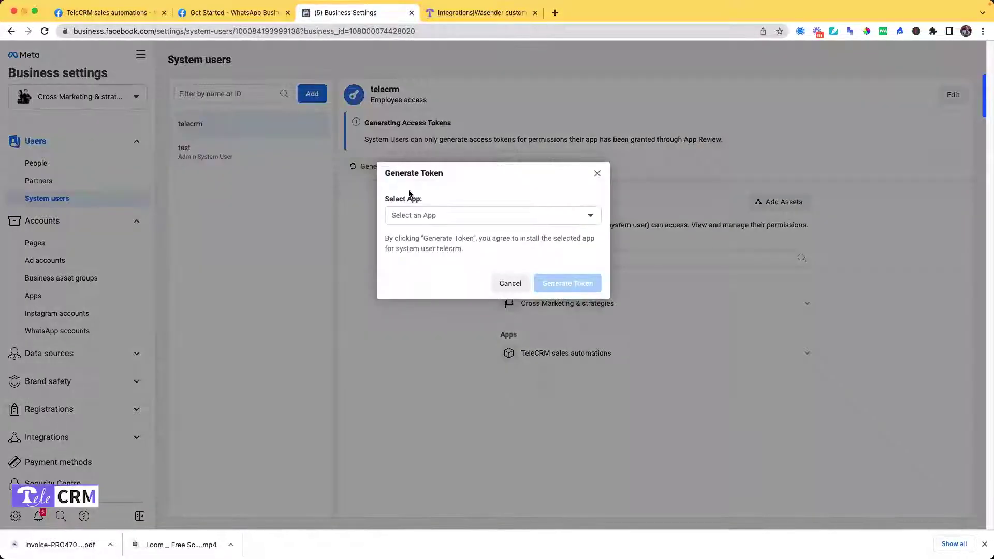
pyautogui.click(419, 217)
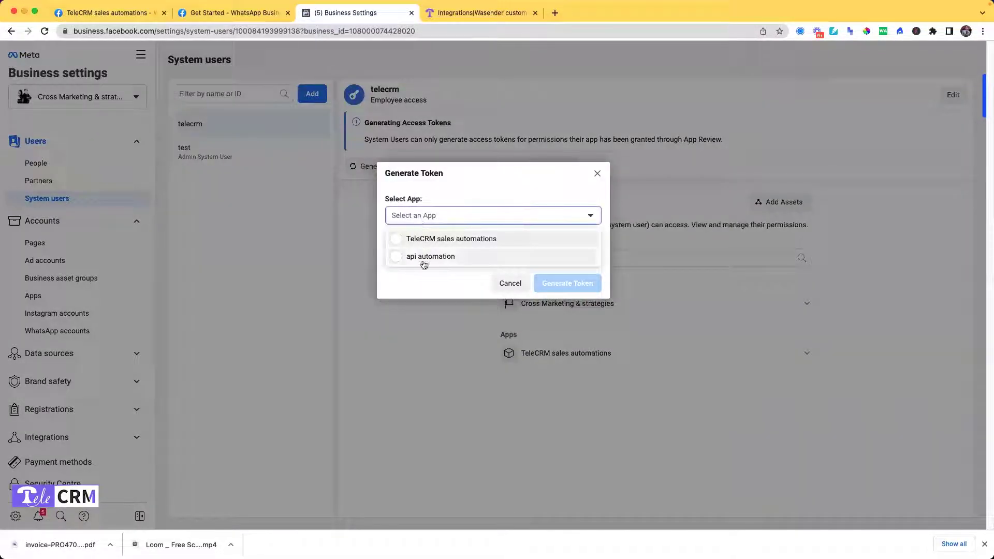
pyautogui.click(444, 239)
pyautogui.scroll(-6, 524, 371)
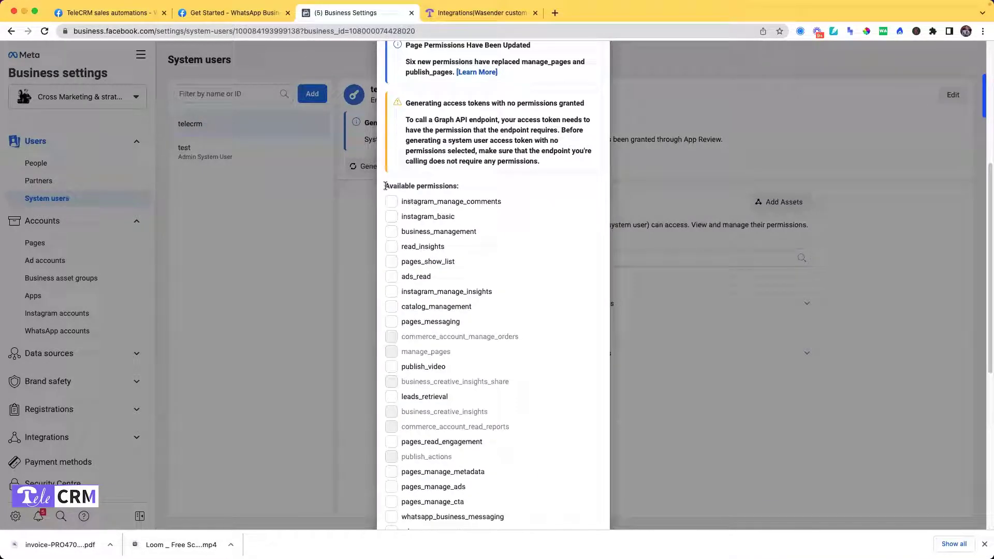
pyautogui.moveTo(385, 186); pyautogui.dragTo(457, 186)
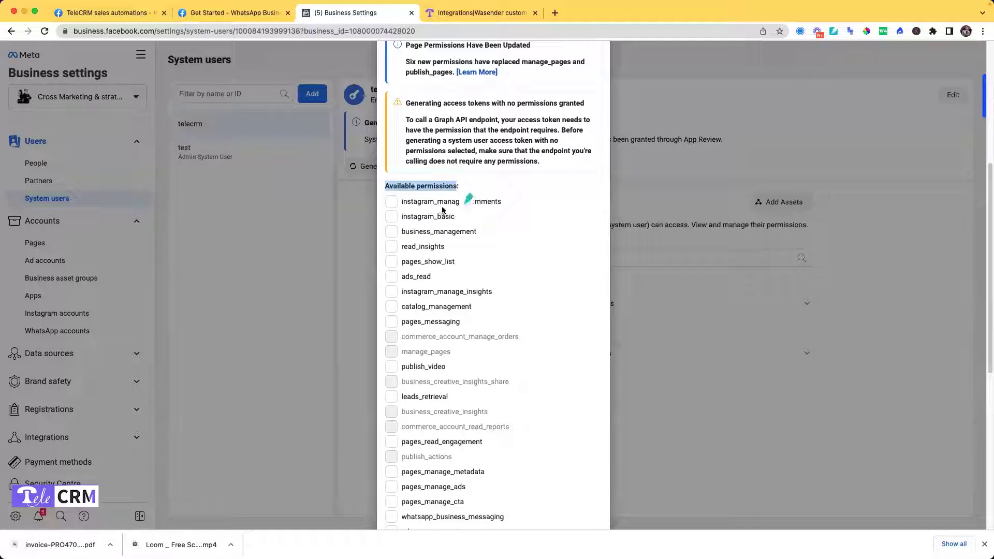
pyautogui.scroll(-3, 434, 223)
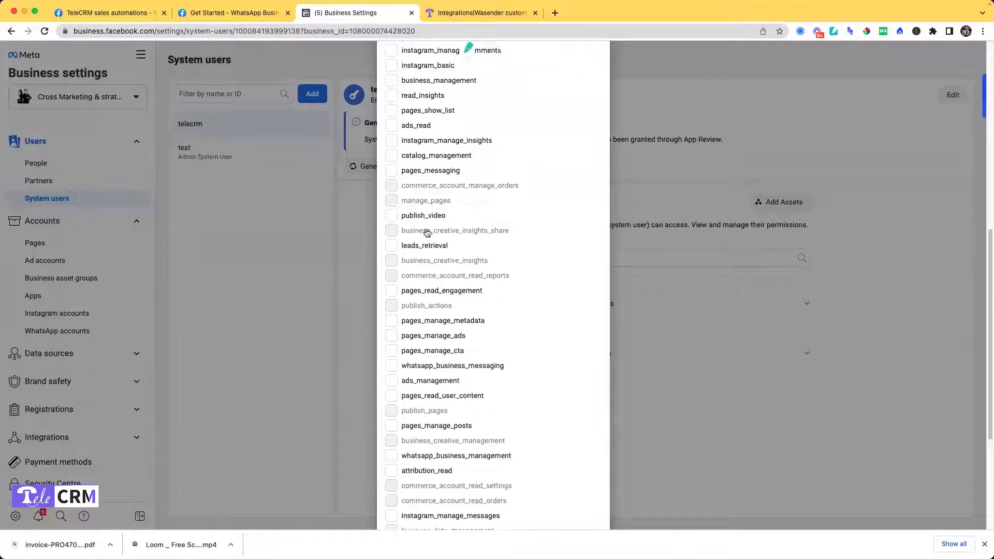
pyautogui.scroll(1, 427, 231)
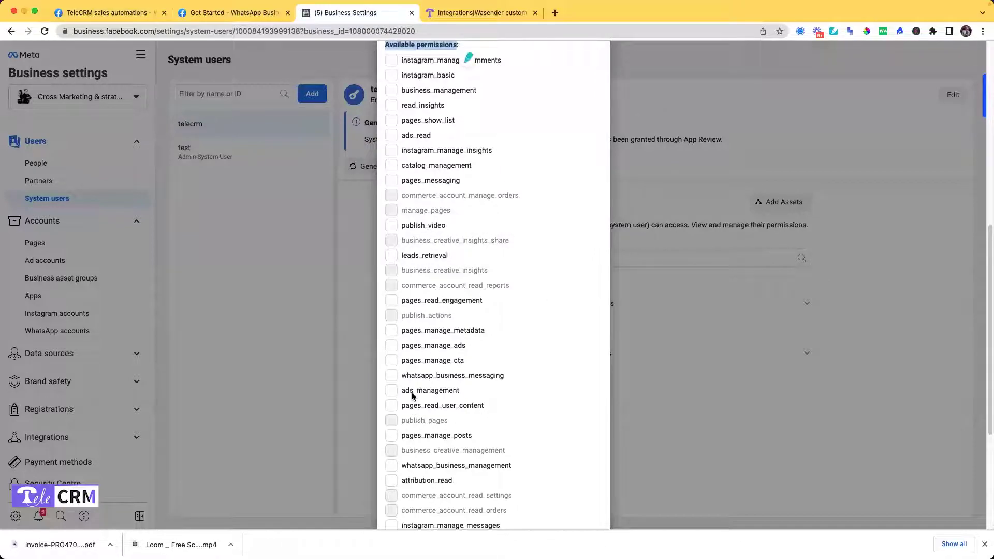
# Step: Tick whatsapp_business_messaging and whatsapp_business_management, then generate the token
pyautogui.click(392, 376)
pyautogui.scroll(-1, 396, 377)
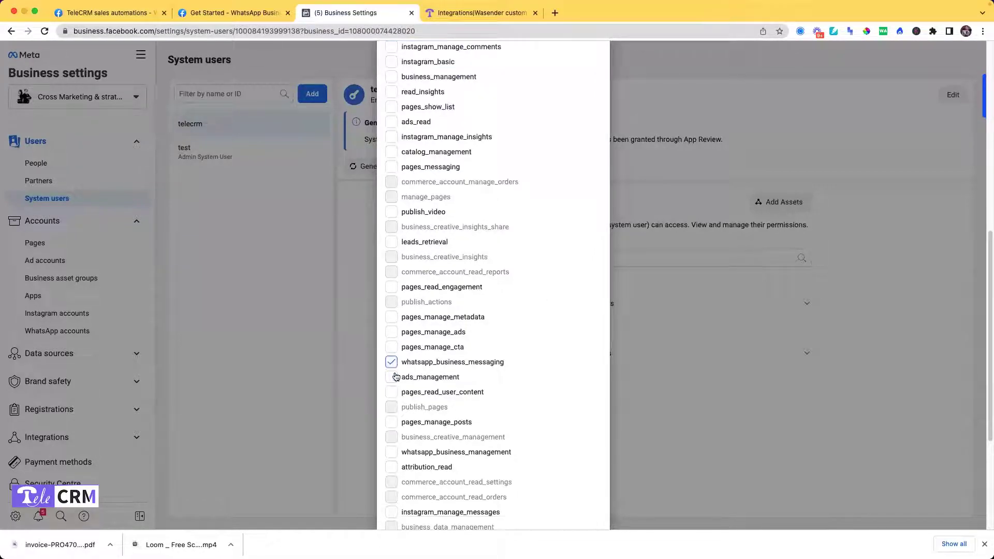
pyautogui.click(392, 452)
pyautogui.scroll(-1, 409, 389)
pyautogui.scroll(-3, 413, 393)
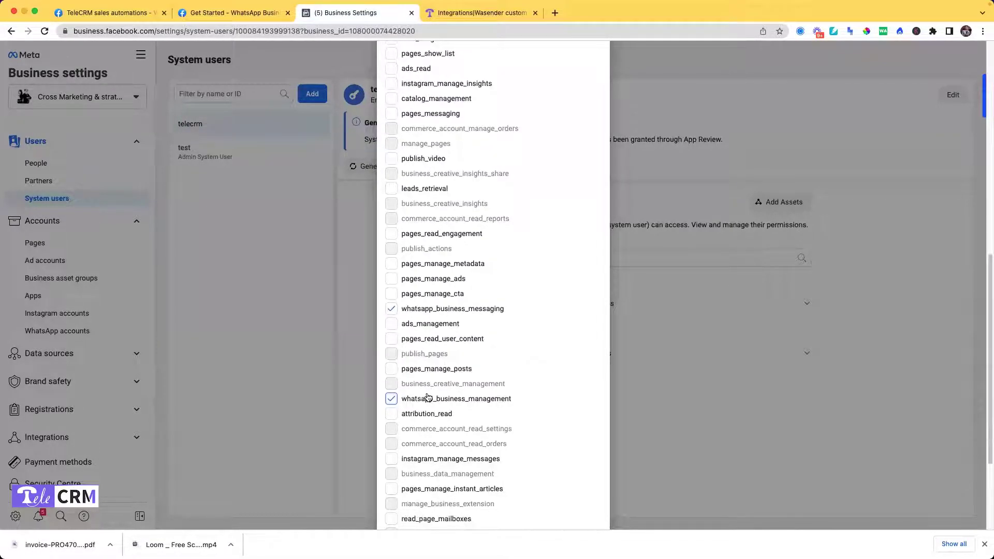
pyautogui.scroll(-5, 425, 396)
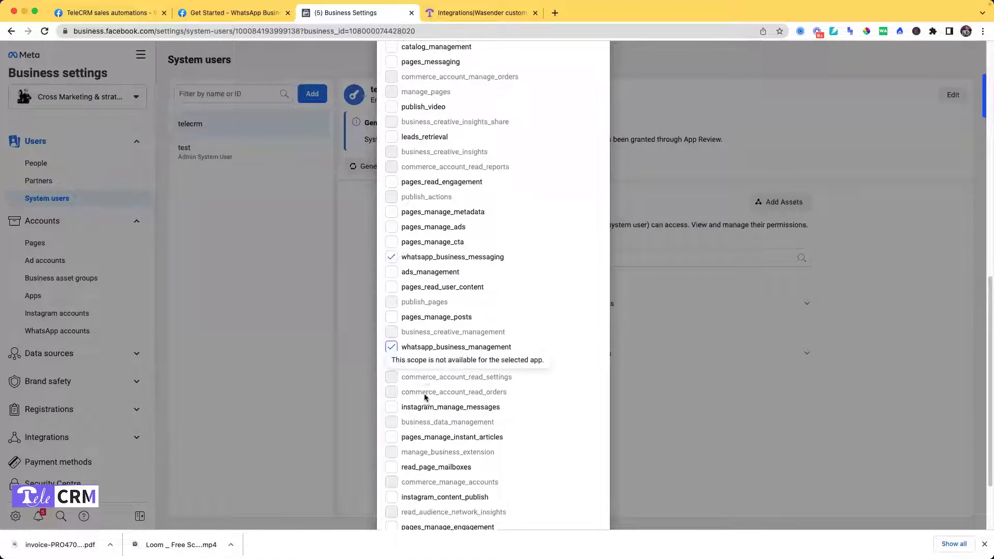
pyautogui.scroll(-6, 426, 397)
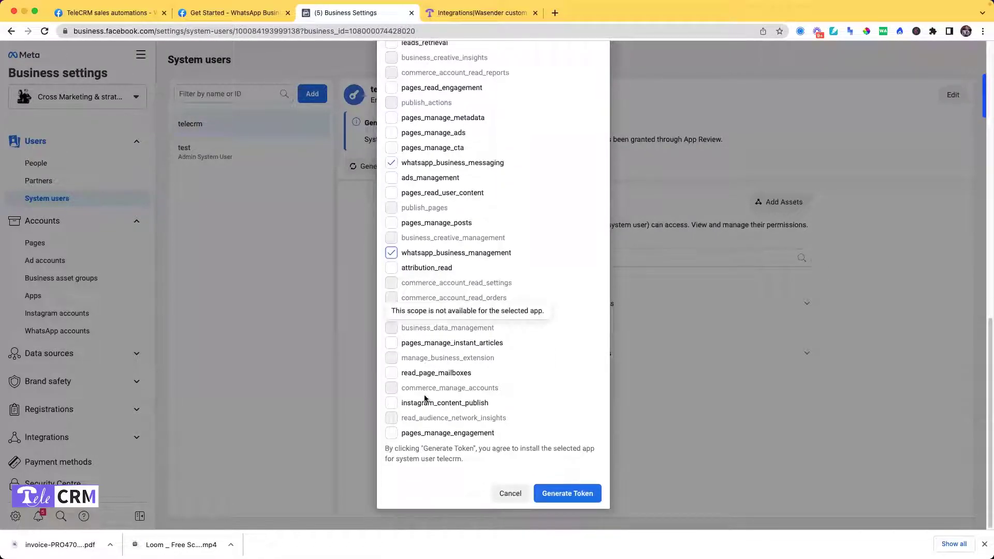
pyautogui.scroll(10, 414, 256)
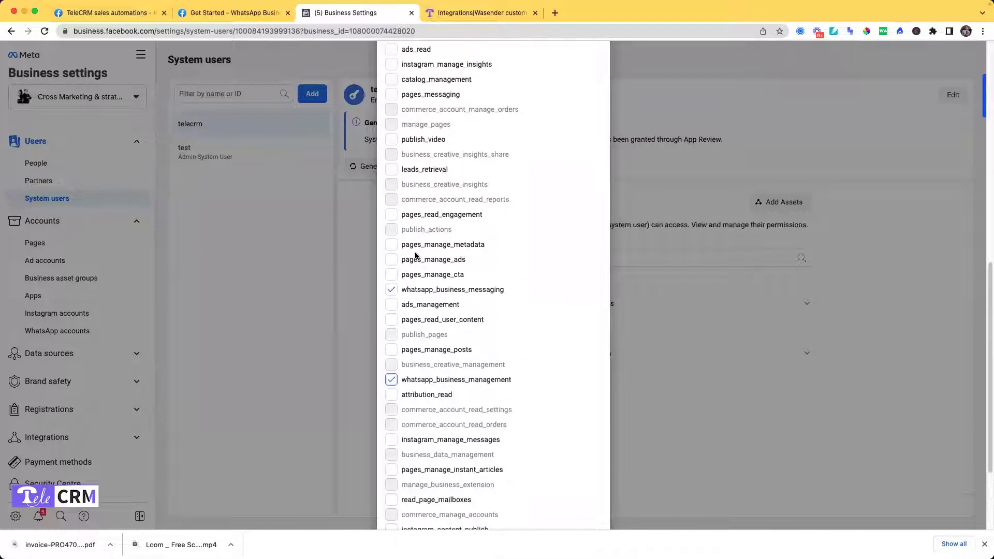
pyautogui.scroll(13, 415, 253)
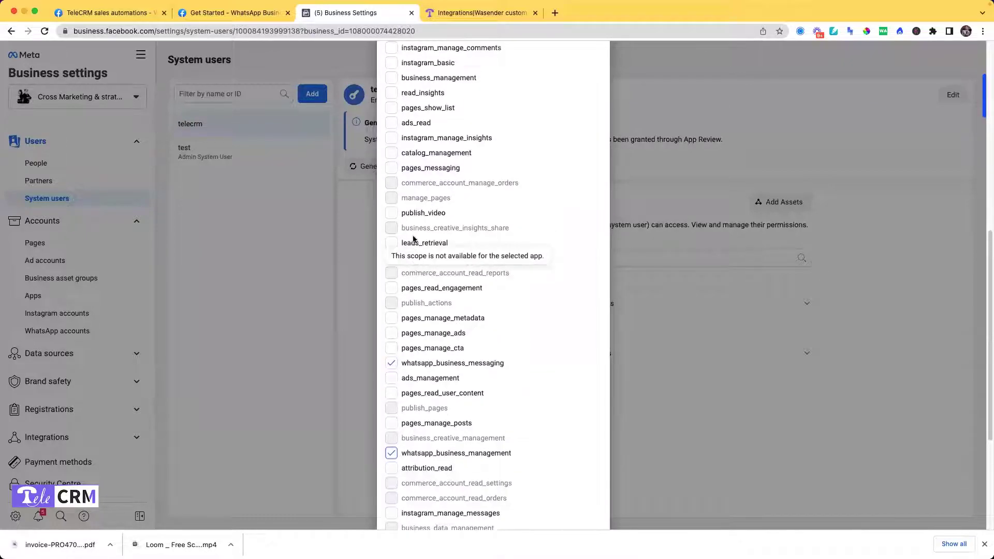
pyautogui.scroll(-20, 415, 238)
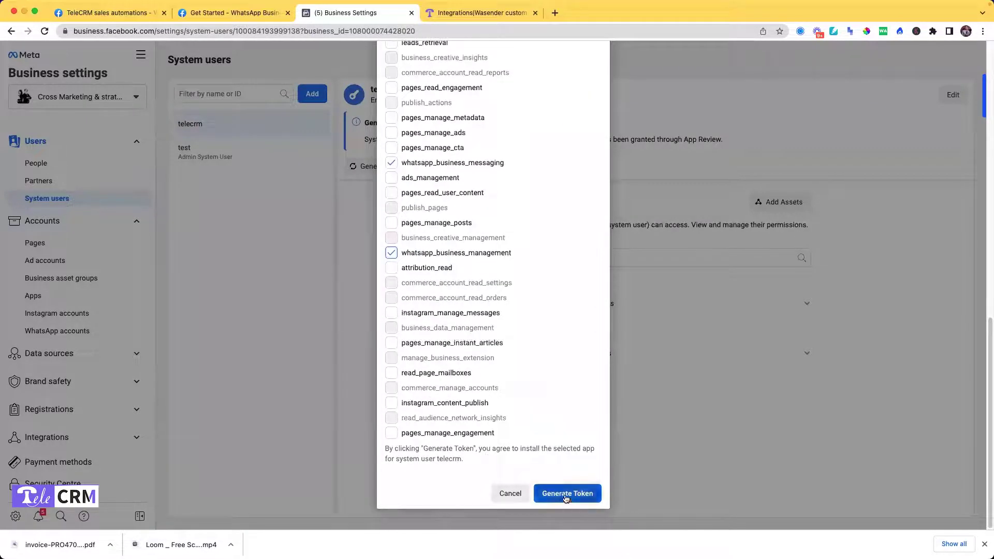
pyautogui.click(566, 495)
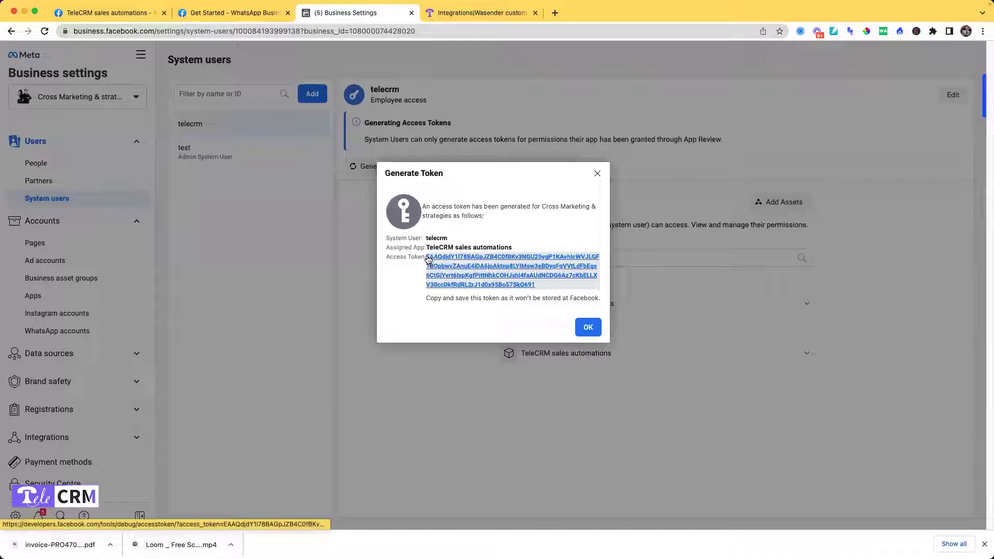
# Step: Copy the link address of the generated access token
pyautogui.rightClick(433, 258)
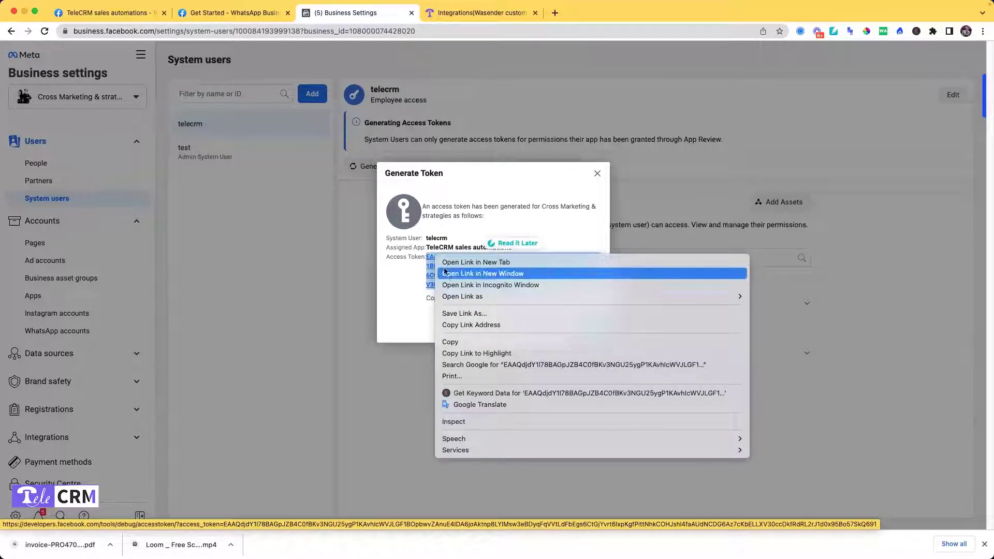
pyautogui.click(463, 324)
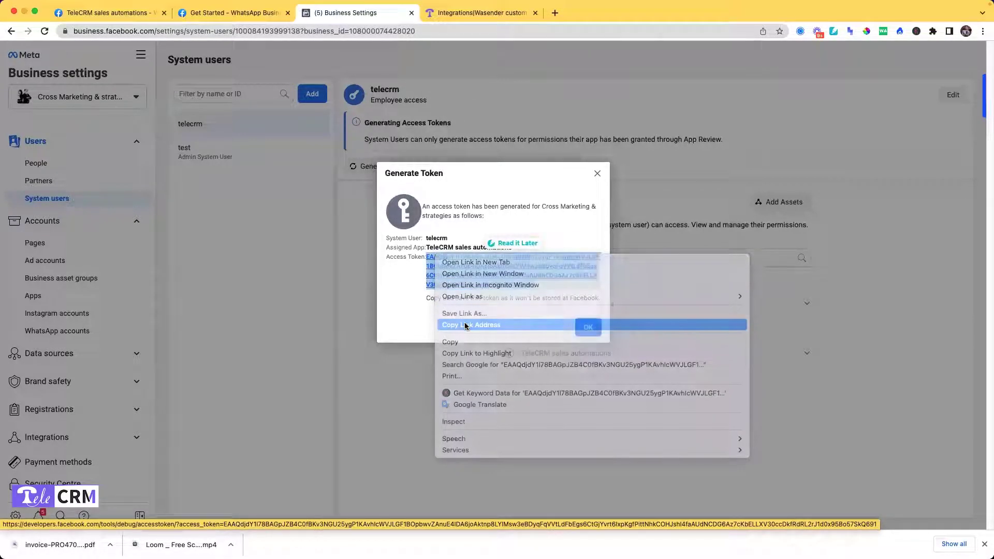
# Step: Paste the access token into TeleCRM's WhatsApp Cloud API form, connect, and open the TeleCRM sales account
pyautogui.click(444, 13)
pyautogui.click(162, 133)
pyautogui.press('cmd+v')
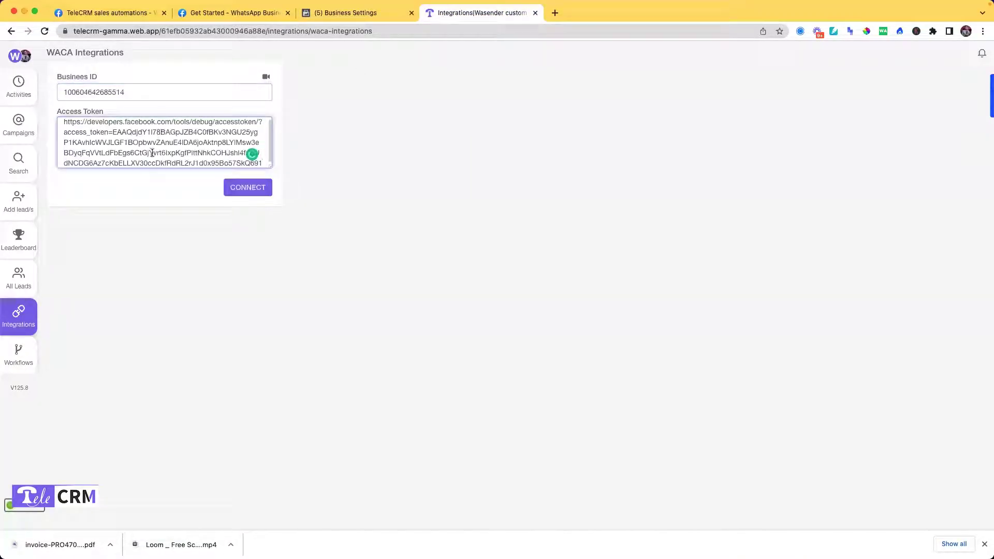
pyautogui.click(241, 194)
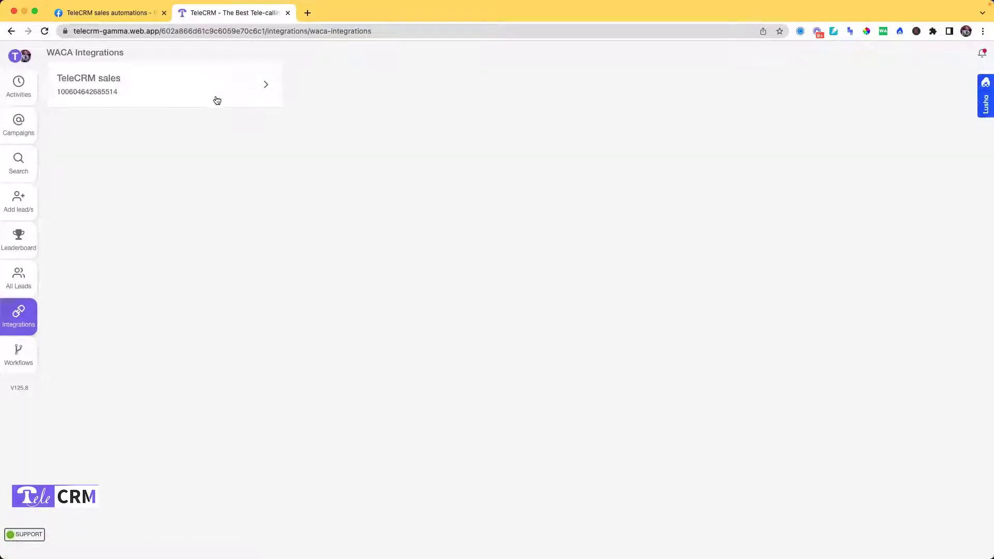
pyautogui.click(183, 80)
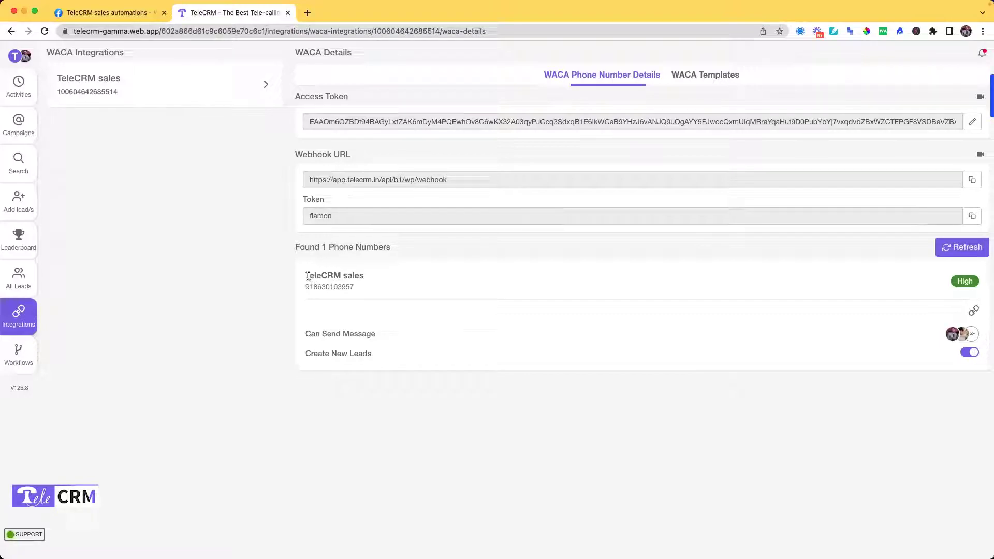
# Step: Review the number's name, phone, Can Send Message and Create New Leads settings, then view its 38 templates
pyautogui.moveTo(309, 275); pyautogui.dragTo(366, 281)
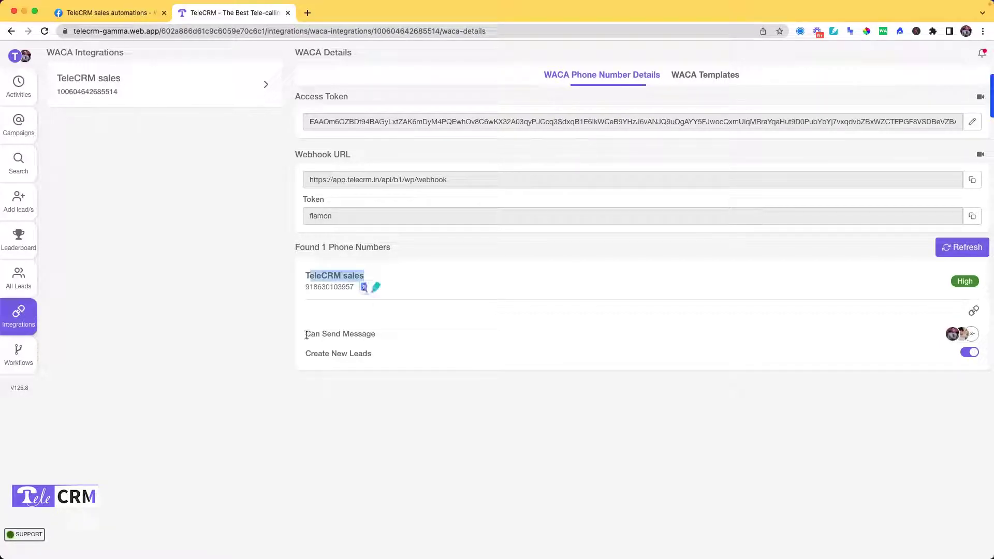
pyautogui.moveTo(306, 335); pyautogui.dragTo(380, 335)
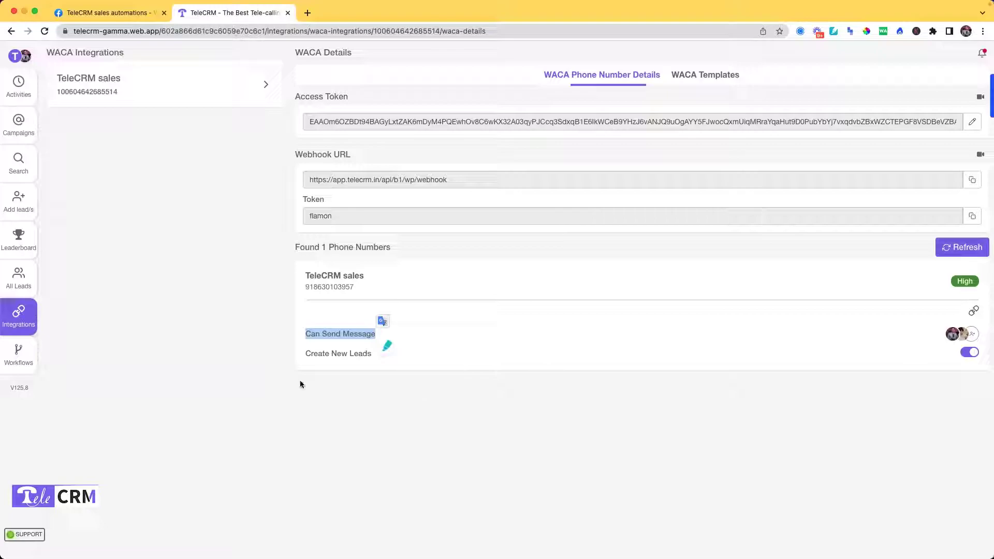
pyautogui.moveTo(307, 355); pyautogui.dragTo(371, 355)
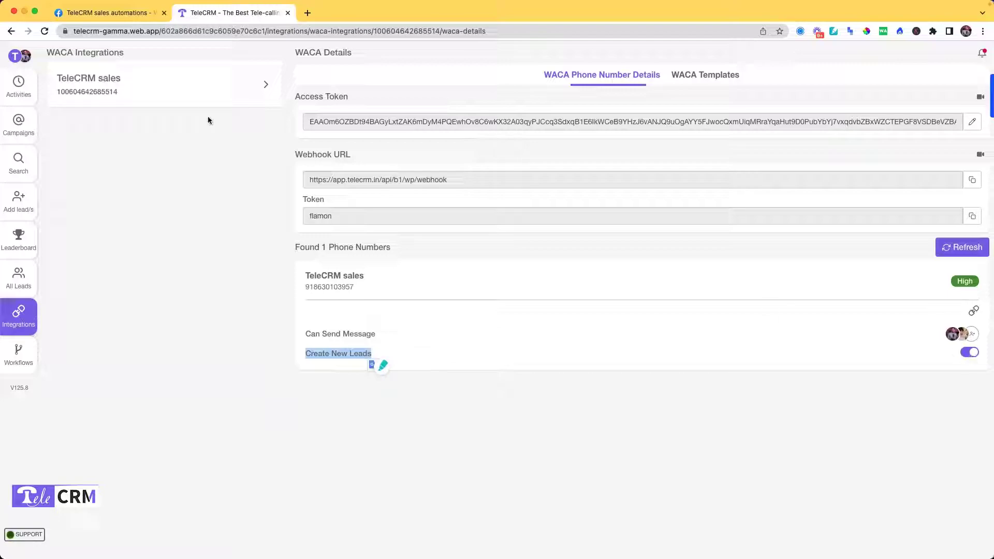
pyautogui.moveTo(312, 289); pyautogui.dragTo(376, 287)
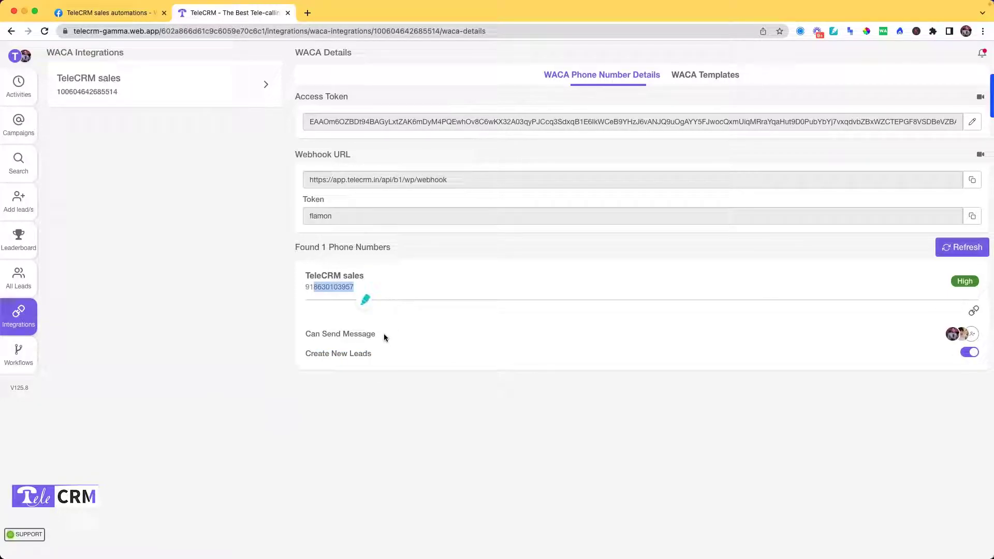
pyautogui.click(710, 78)
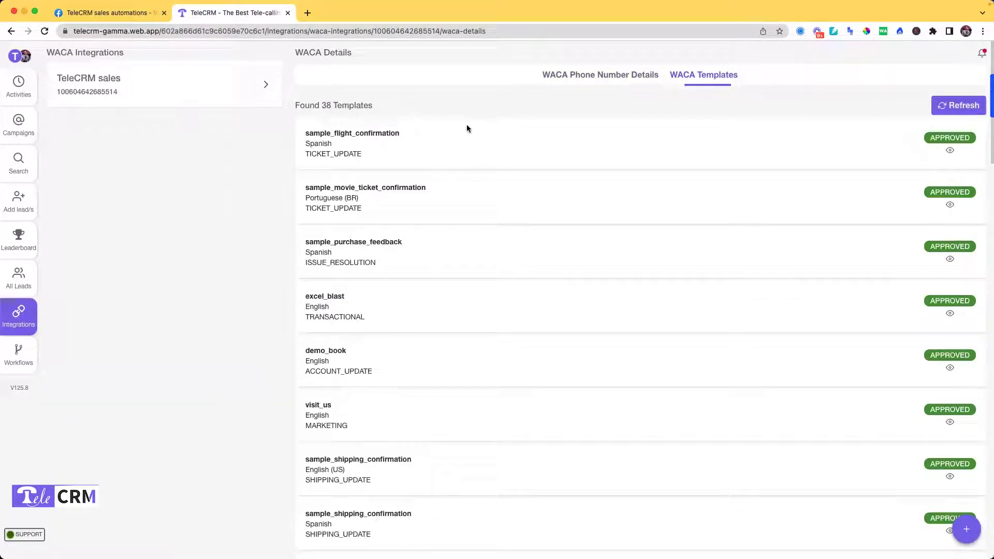
pyautogui.scroll(-3, 470, 130)
pyautogui.scroll(2, 641, 138)
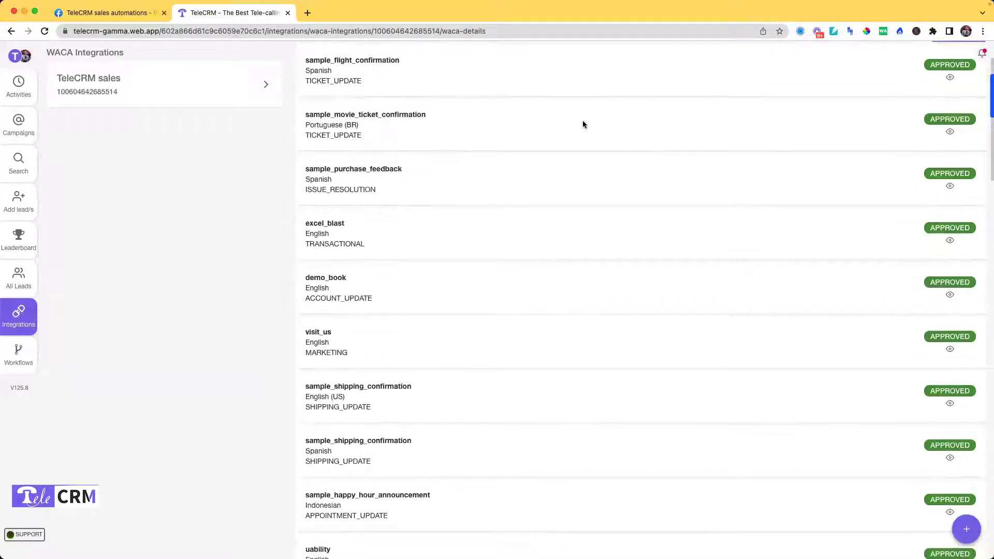
pyautogui.scroll(1, 579, 152)
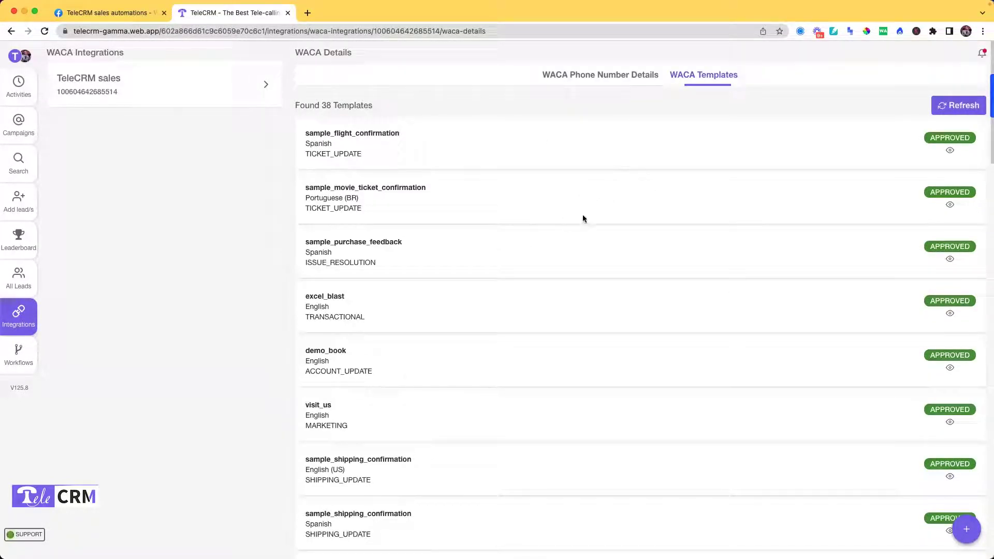
pyautogui.scroll(-20, 583, 218)
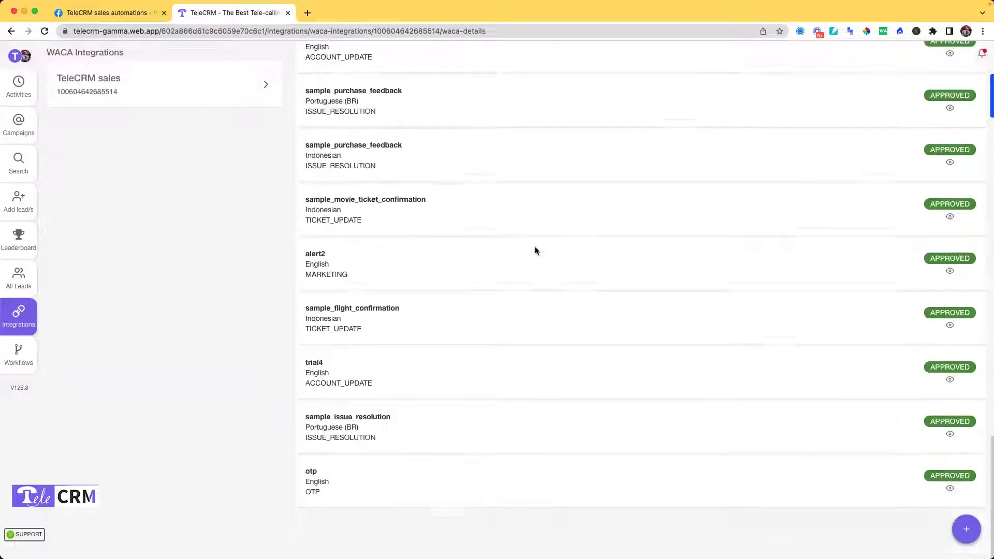